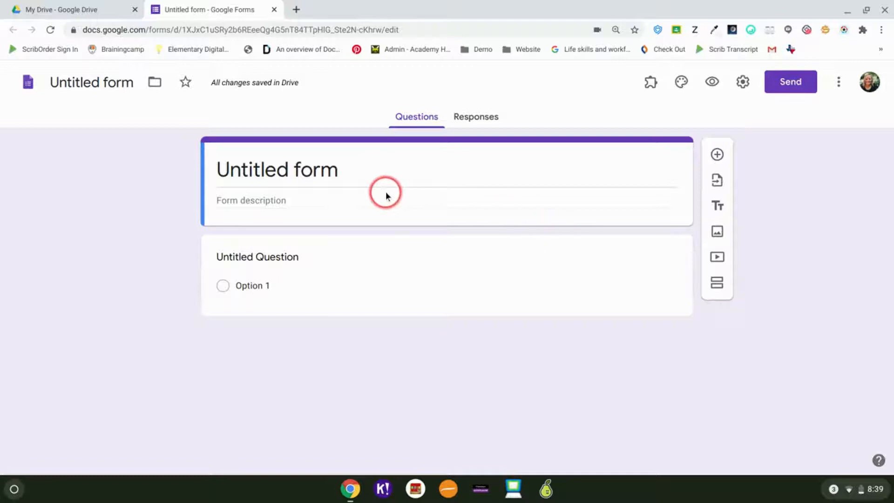
Step: Title the form 'Wright Conference Sign Up' and give its file the same name
left_click(332, 172)
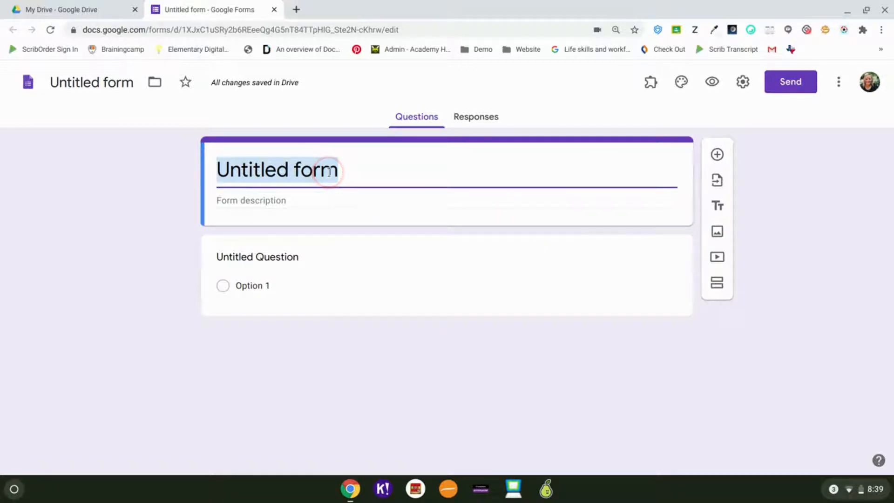
key("BackSpace")
type("W")
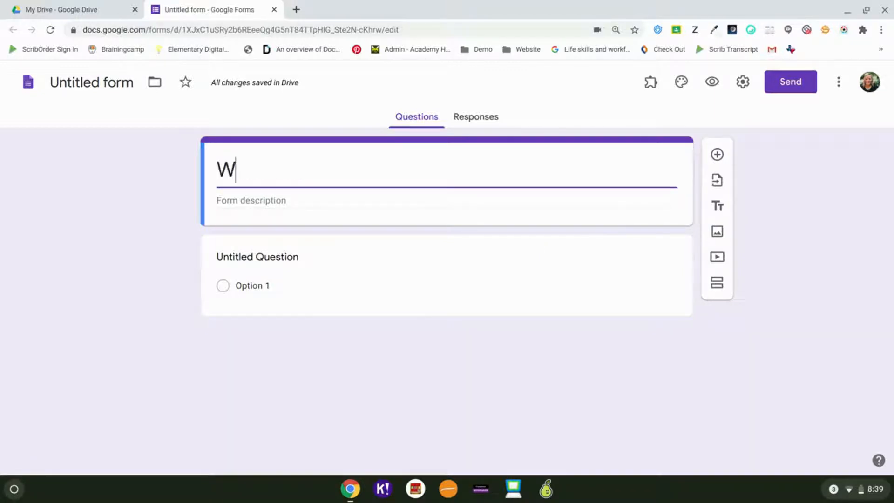
type("right C")
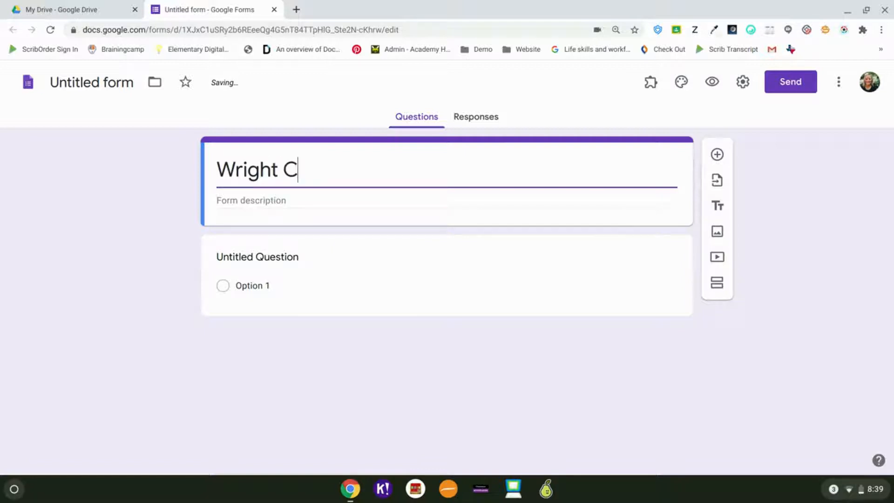
type("onference Sign Up")
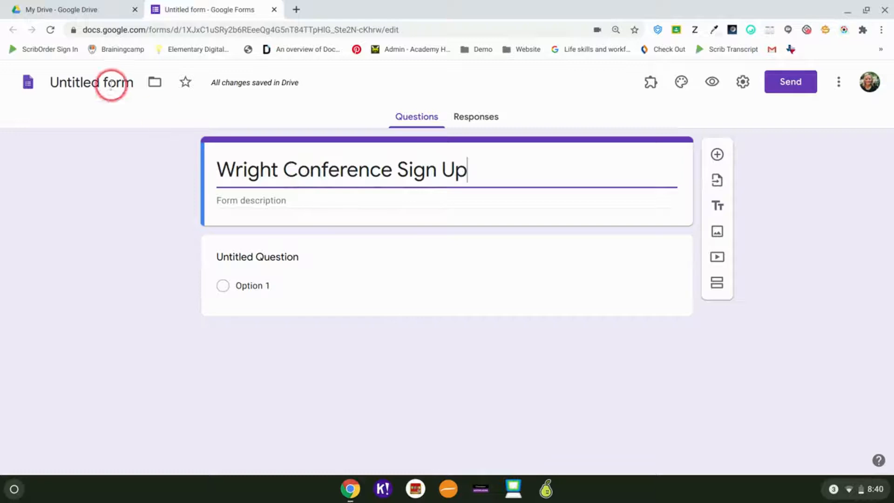
left_click(95, 83)
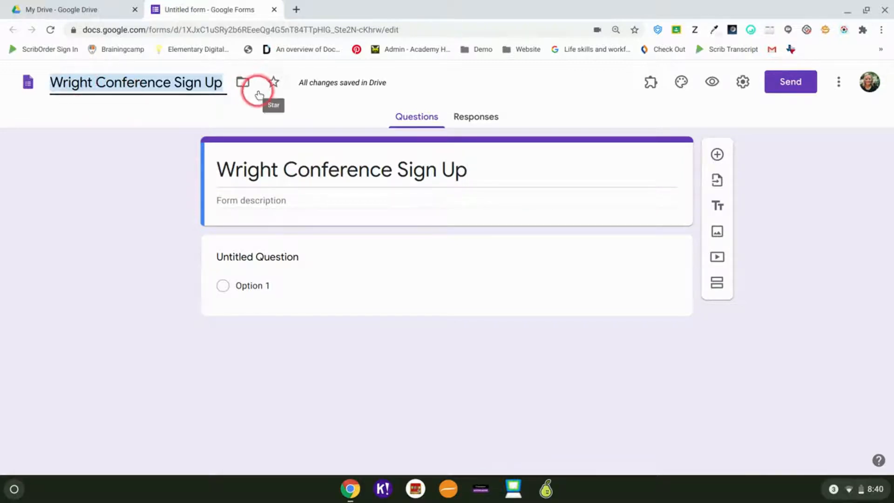
Step: Paste the Parent-Teacher Conference Day invitation paragraph into the form description
left_click(264, 198)
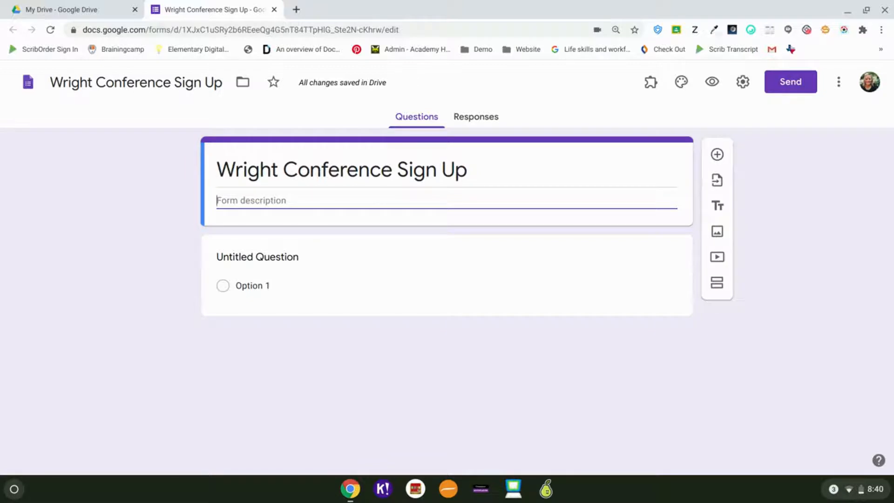
type("Parent-Teacher Conference Day is coming up! I would love an opportunity to meet with you to discuss your child's progress in my class! I look forward to seeing you and please remember that you may always reach out via email with any questions you have. Thank you, Mrs. Wright")
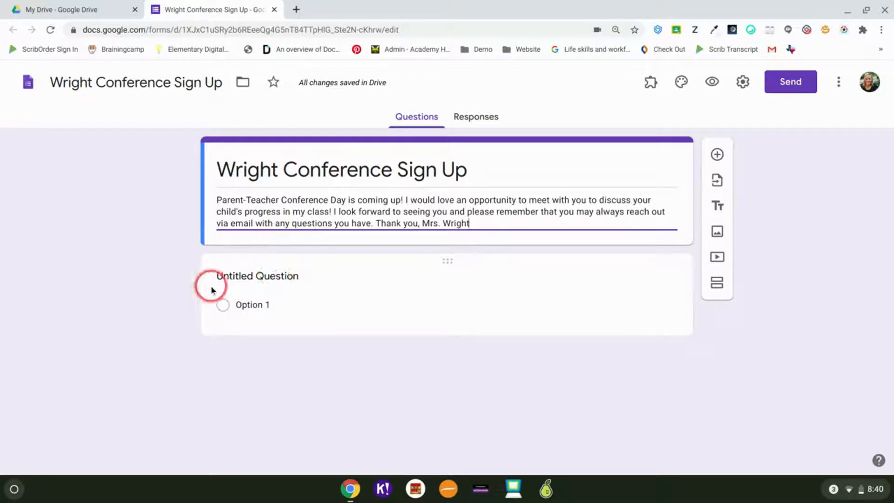
Step: Begin the first question's title and change it to a multiple-choice question
left_click(280, 277)
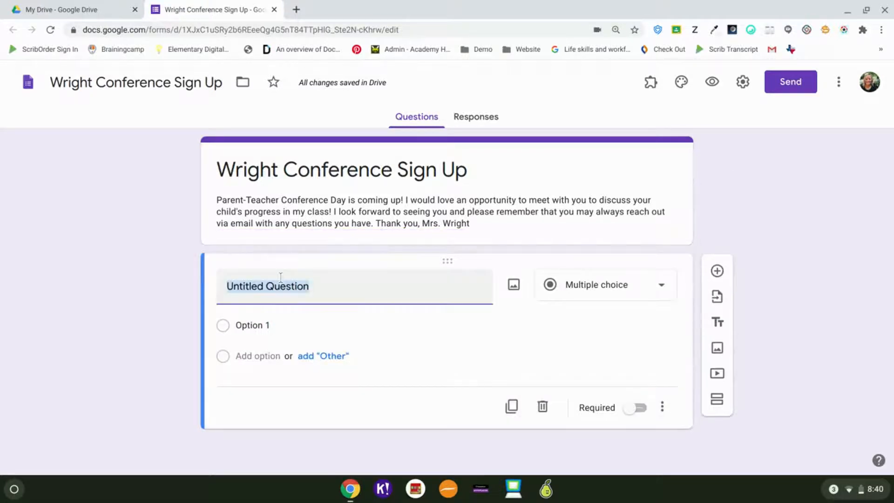
type("Please")
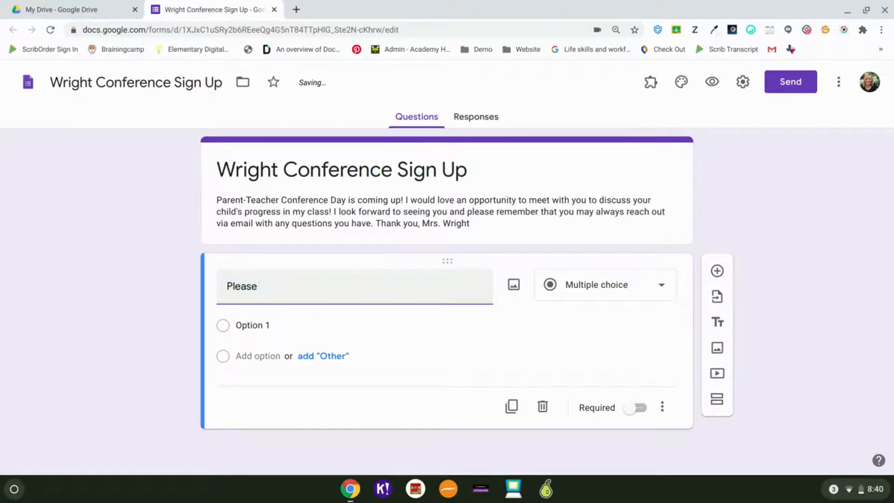
type(" s")
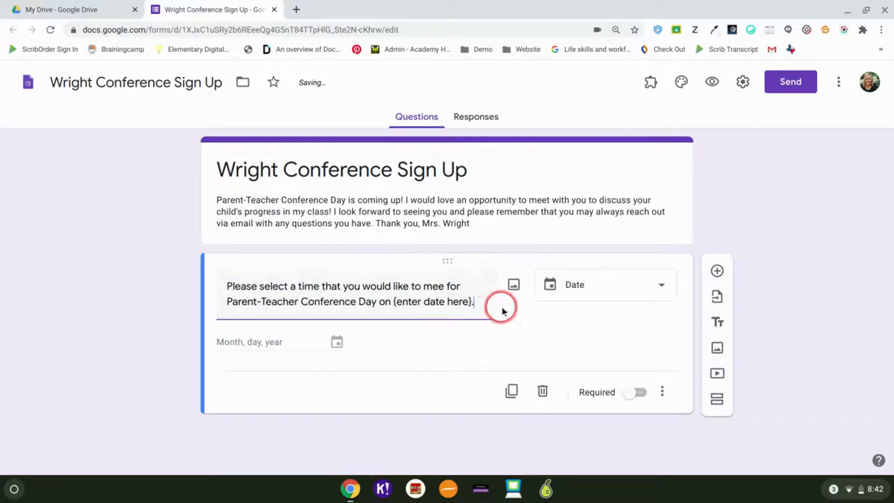
left_click(648, 291)
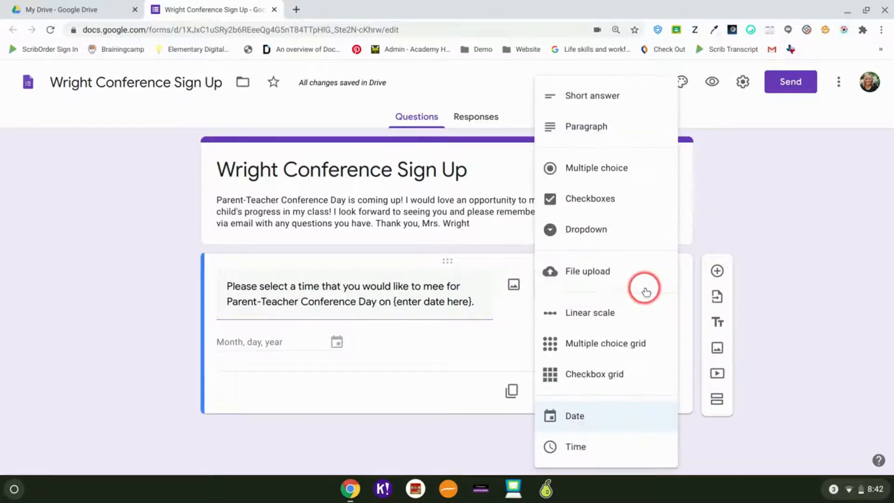
left_click(613, 171)
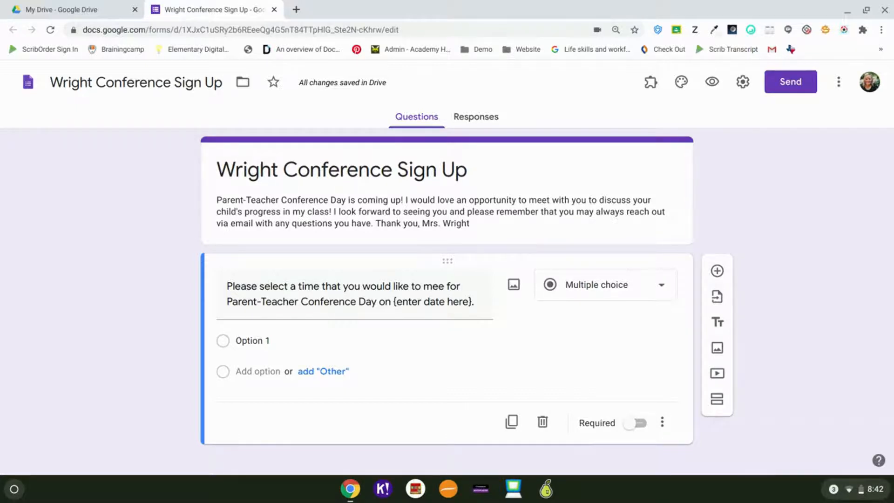
Step: Replace Option 1 with the first time slot, '7:45 AM - 8:15 AM'
left_click(319, 340)
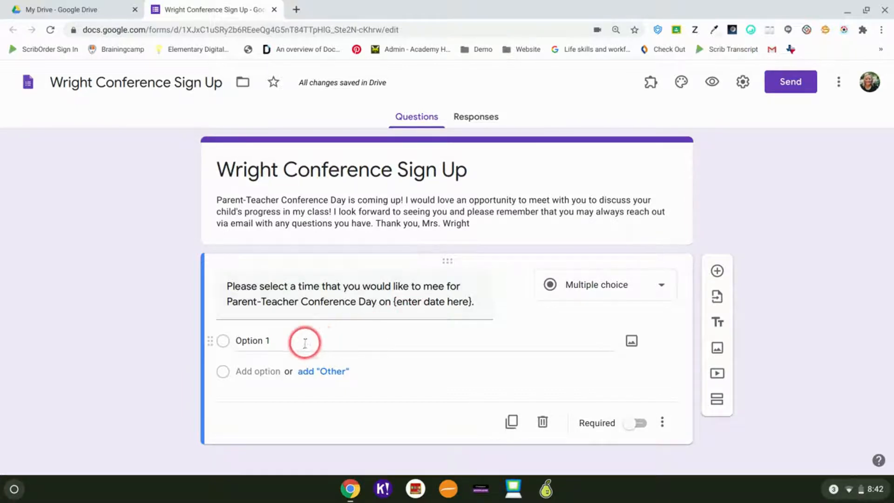
double_click(302, 342)
type("8:00")
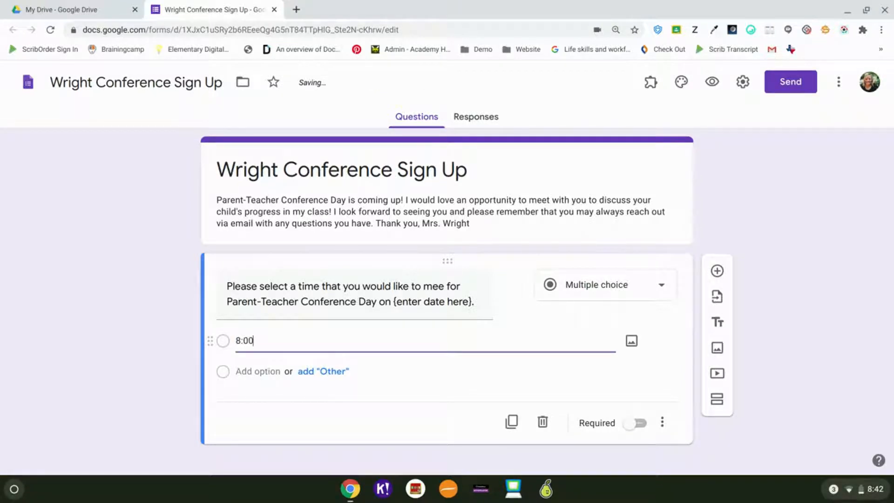
key("BackSpace")
type("7:45 AM")
type("- 8:15 AM")
key("Tab")
key("Tab")
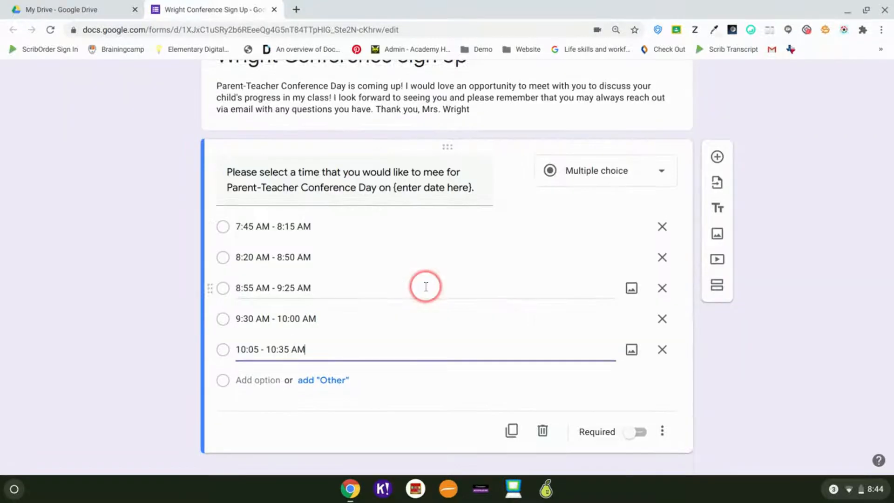
scroll(423, 283, "up", 2)
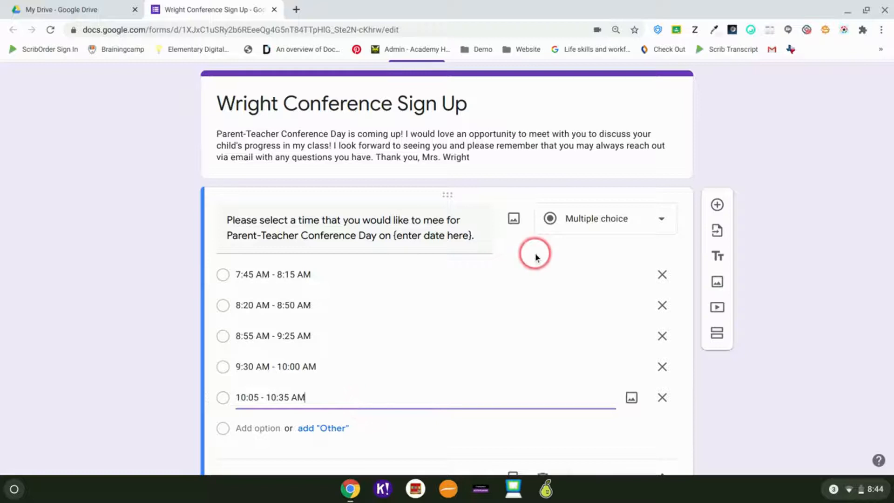
Step: Add a new question above the time-slot question and correct 'mee' to 'meet'
left_click(716, 205)
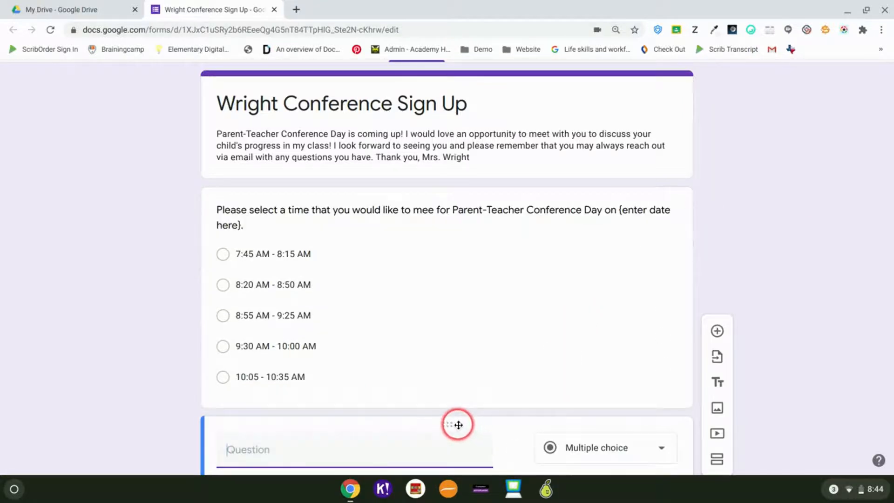
left_click_drag(458, 425, 457, 148)
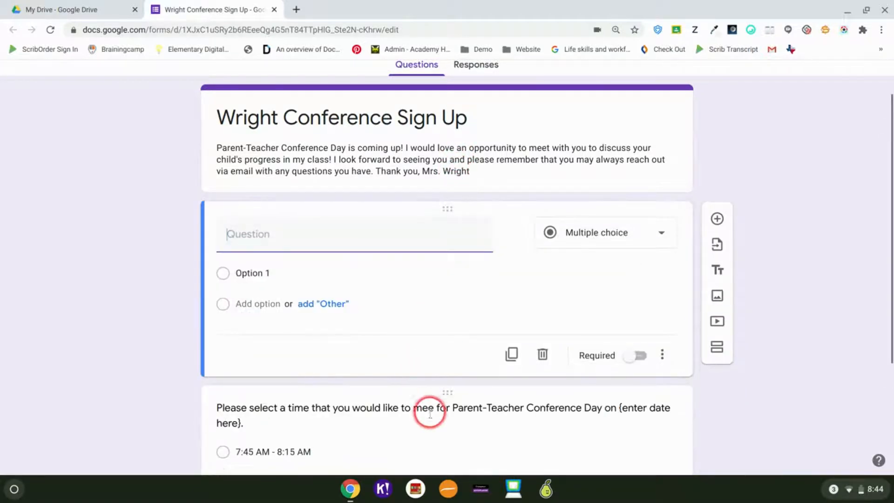
left_click(430, 417)
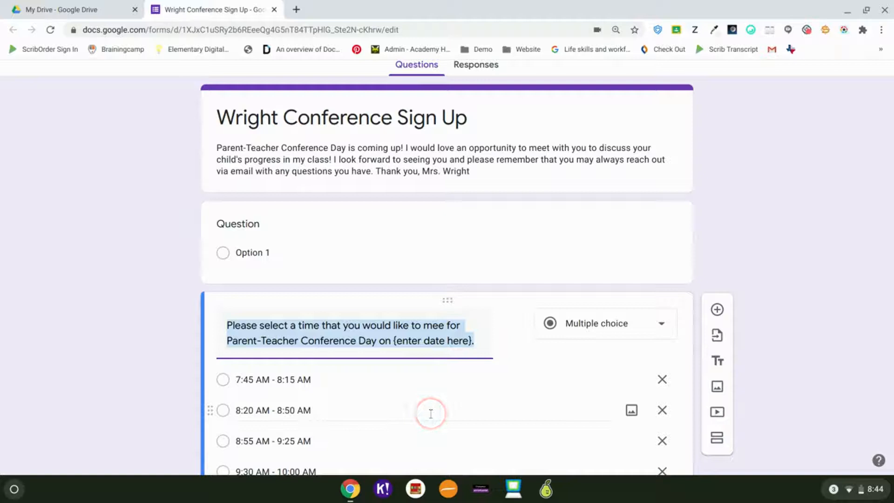
left_click(444, 326)
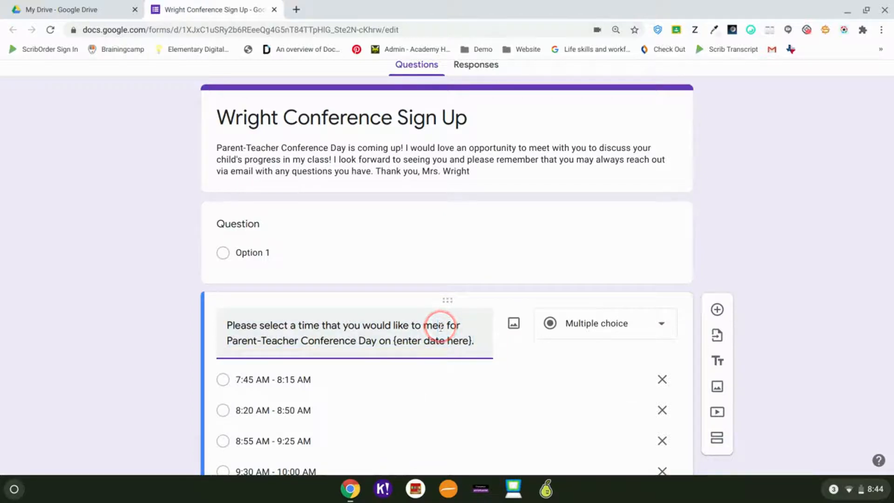
type("t")
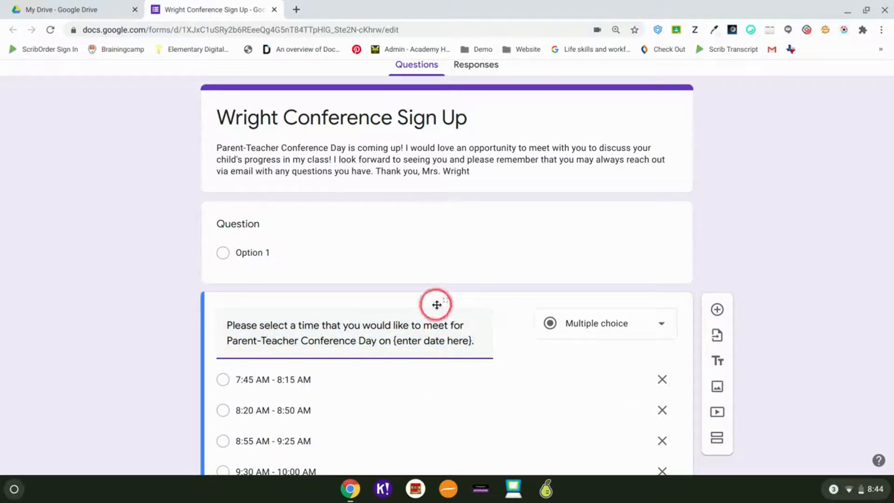
Step: Title the new question 'Parent/Guardian Name' and add another blank question below it
left_click(292, 220)
type("Parent/Gu")
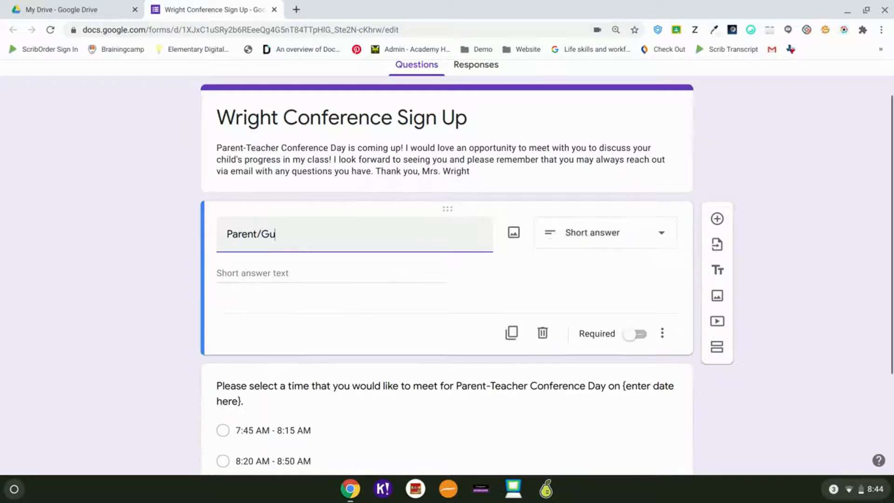
type("ardian")
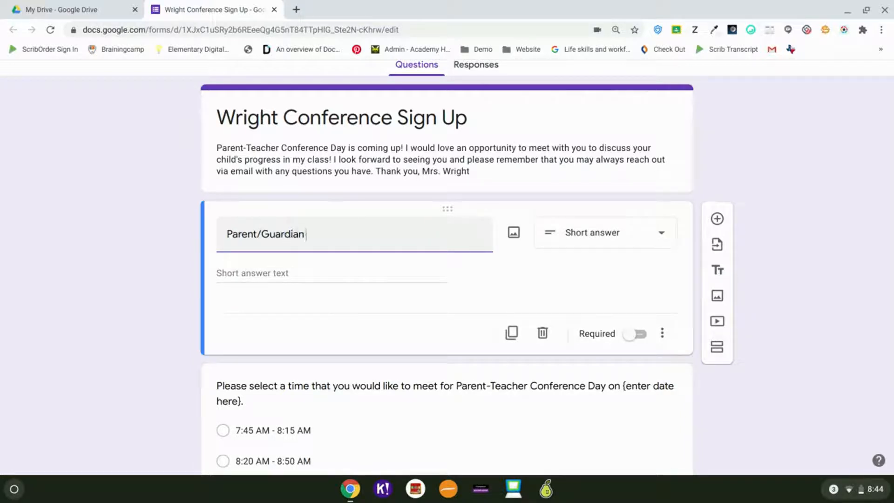
type(" Name")
left_click(718, 219)
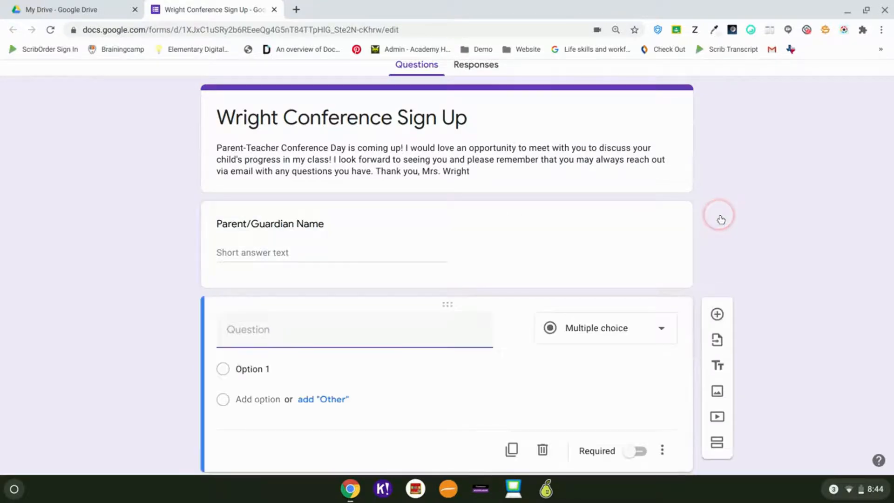
Step: Title the new question 'Student Name' and make Parent/Guardian Name required
type("Student Name")
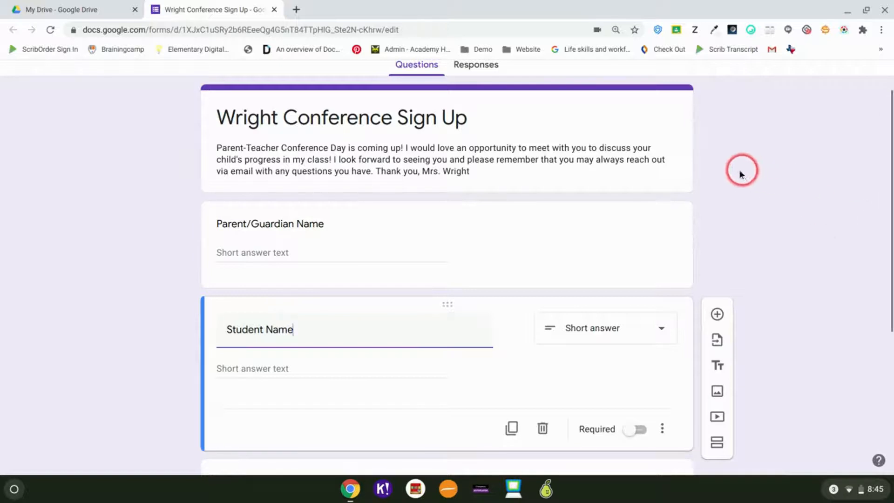
left_click(593, 259)
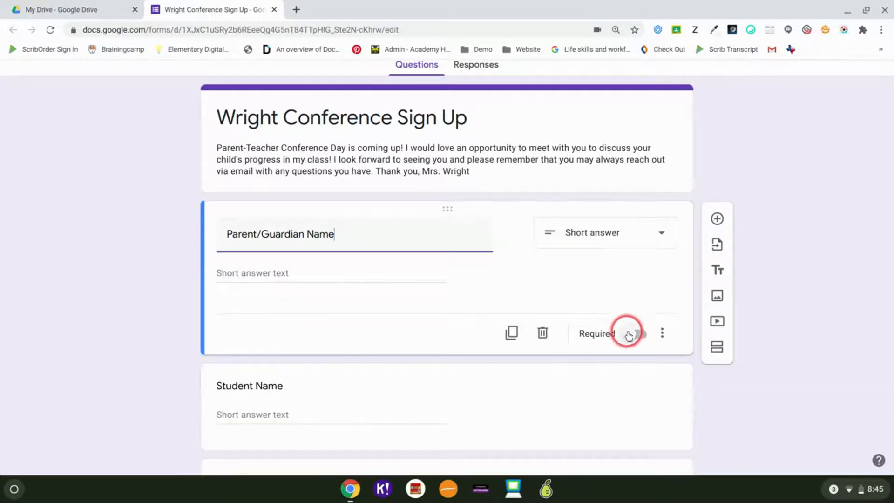
left_click(631, 334)
Step: Add a required 'Parent/Guardian Phone Number' question below Parent/Guardian Name
scroll(586, 299, "down", 1)
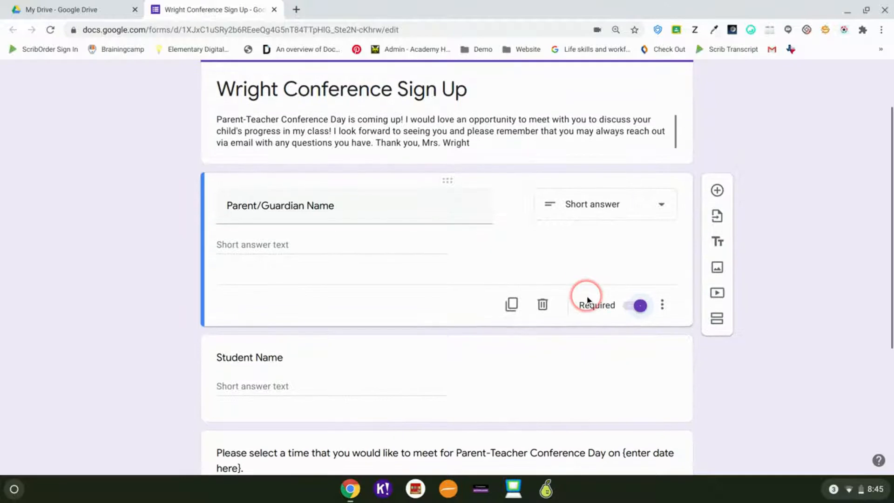
left_click(716, 191)
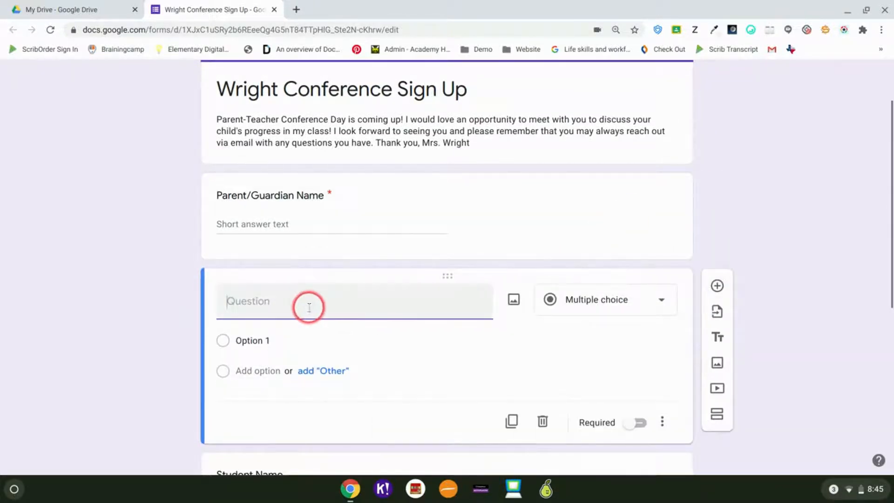
type("Parent/Guardian")
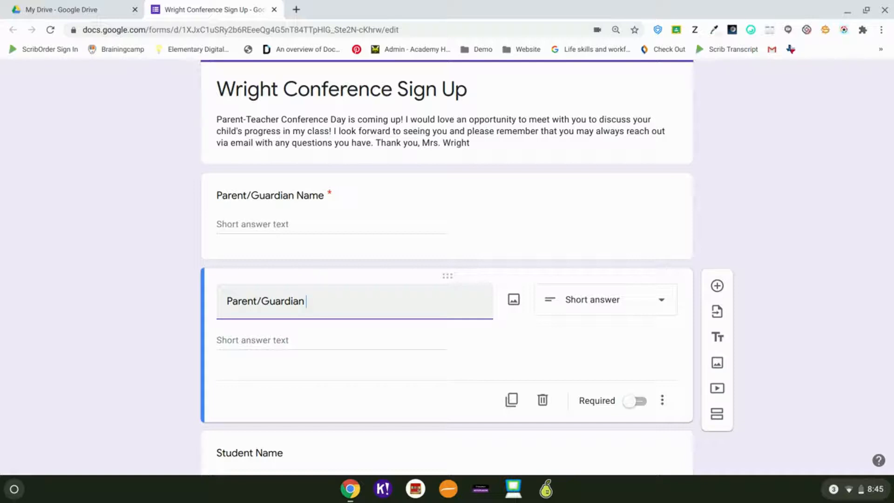
type("Phone Number")
scroll(315, 303, "down", 3)
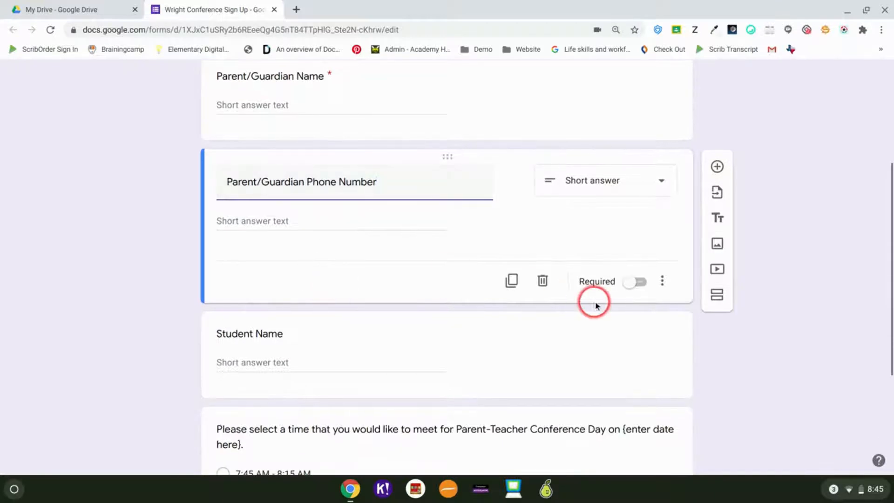
left_click(626, 283)
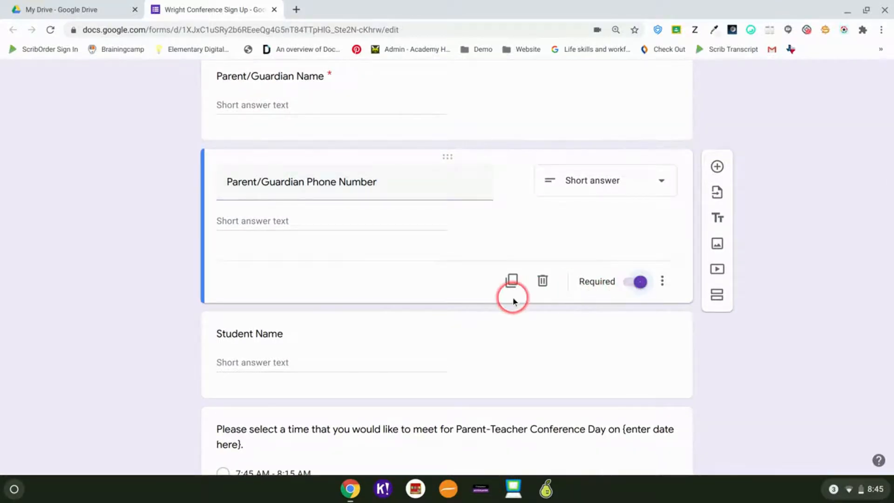
Step: Make the Student Name and meeting-time questions required
scroll(513, 299, "down", 1)
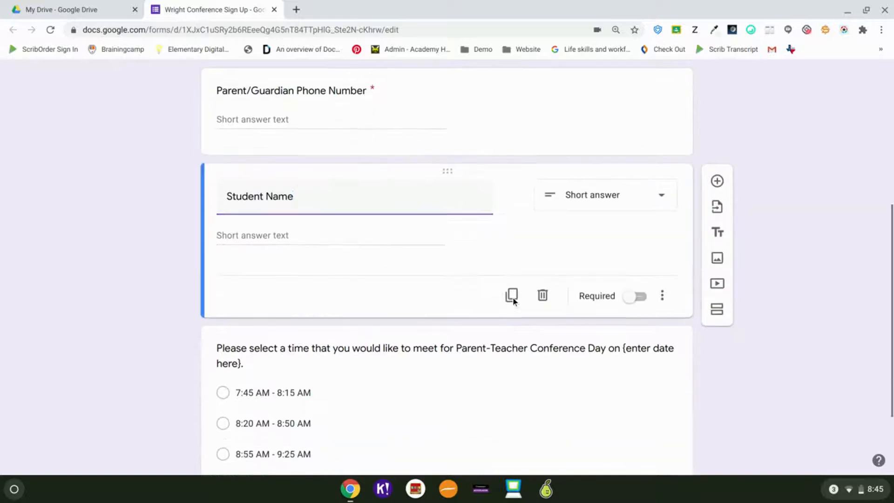
scroll(513, 297, "down", 1)
left_click(631, 278)
left_click(631, 278)
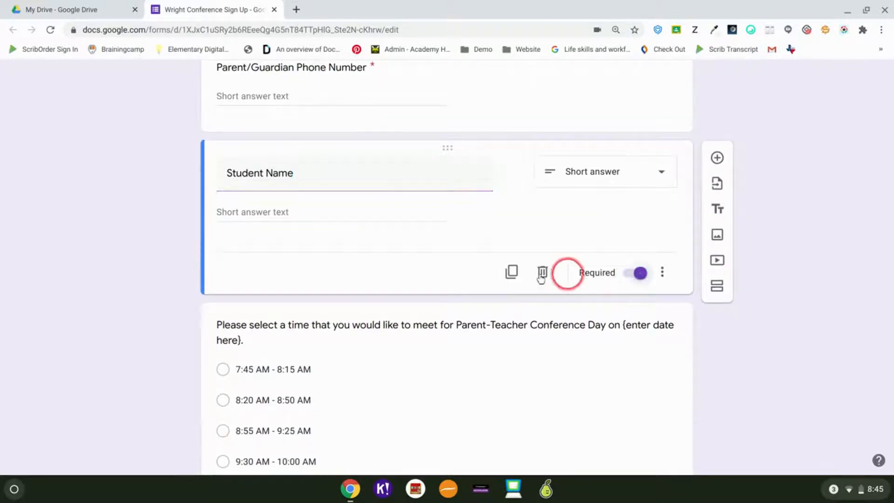
left_click(459, 400)
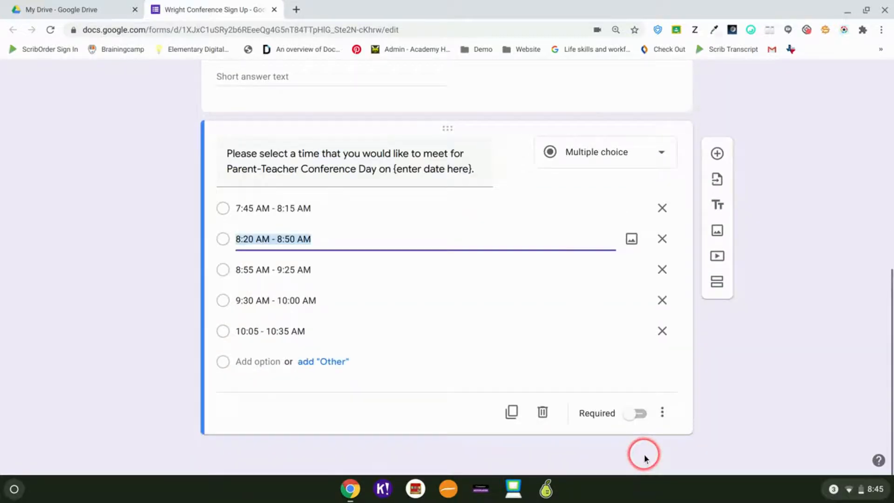
left_click(636, 414)
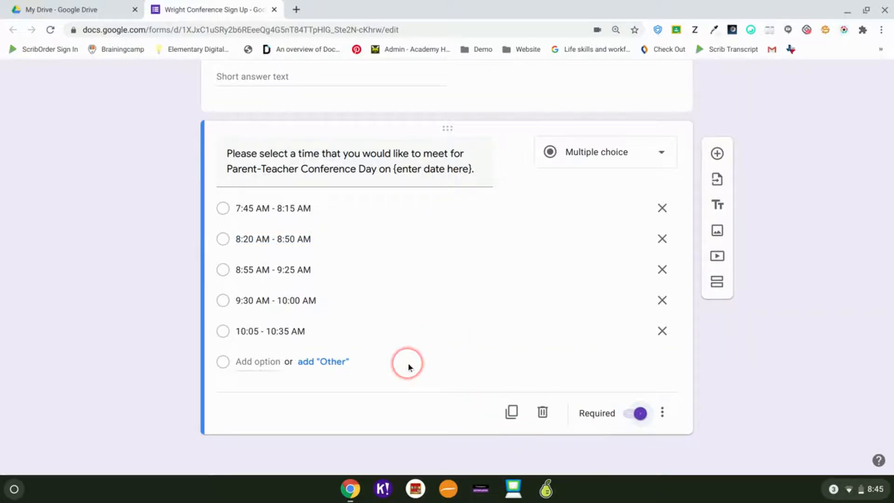
scroll(408, 362, "up", 4)
scroll(408, 362, "up", 5)
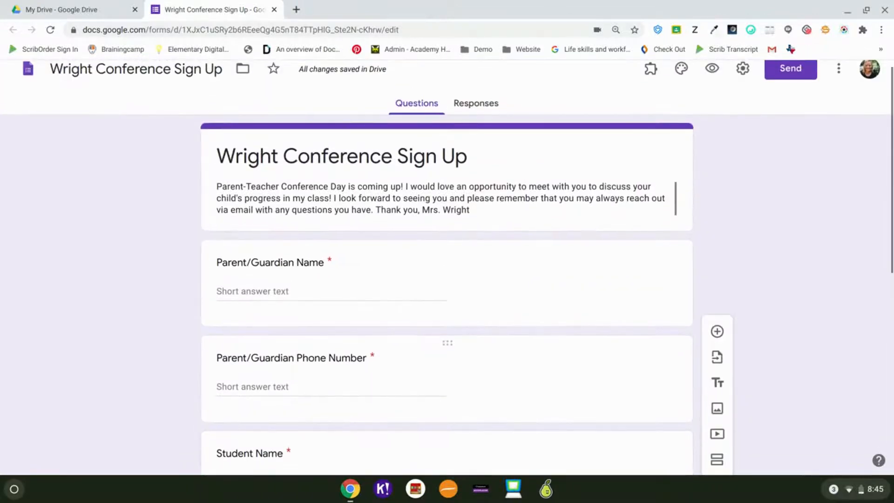
left_click(522, 276)
scroll(522, 275, "down", 6)
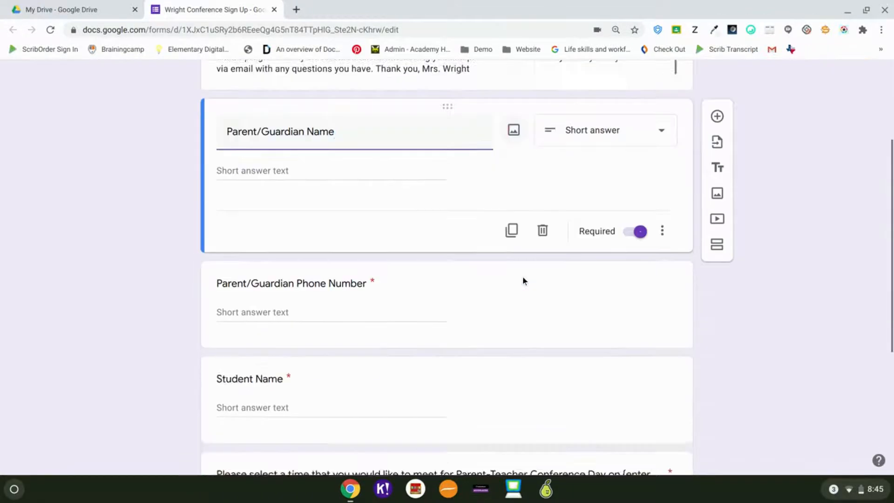
scroll(365, 399, "down", 2)
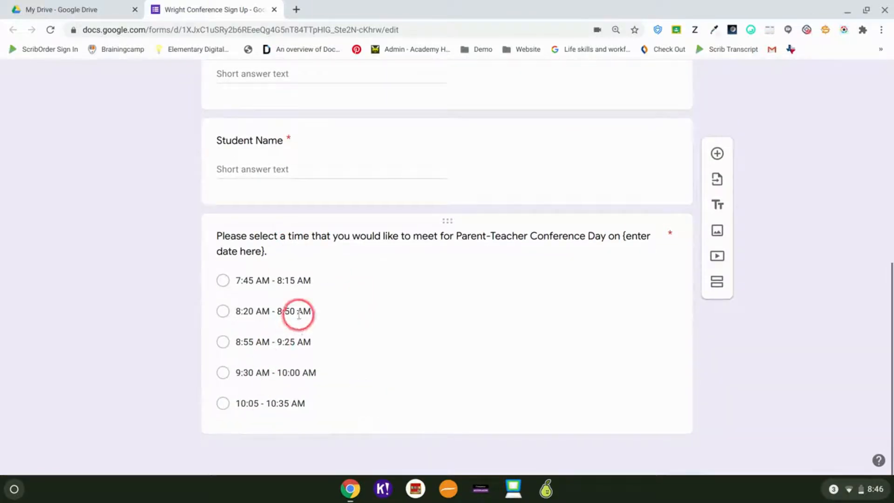
scroll(299, 315, "up", 1)
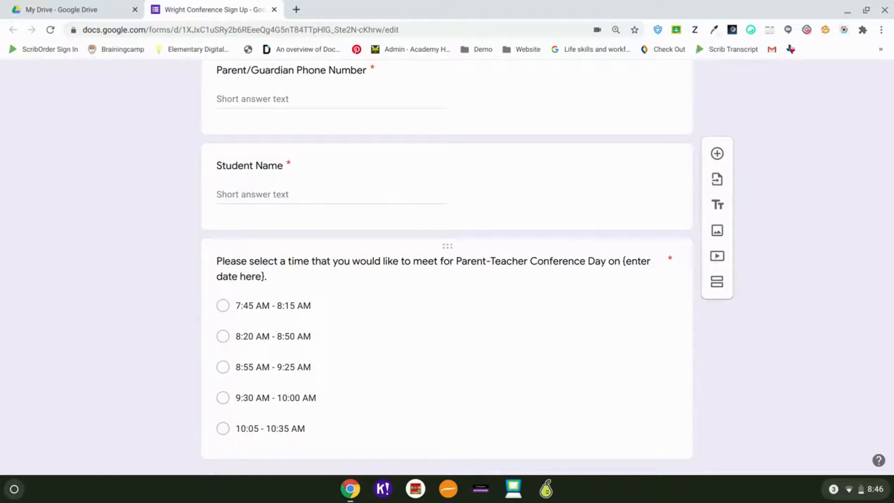
scroll(447, 265, "up", 2)
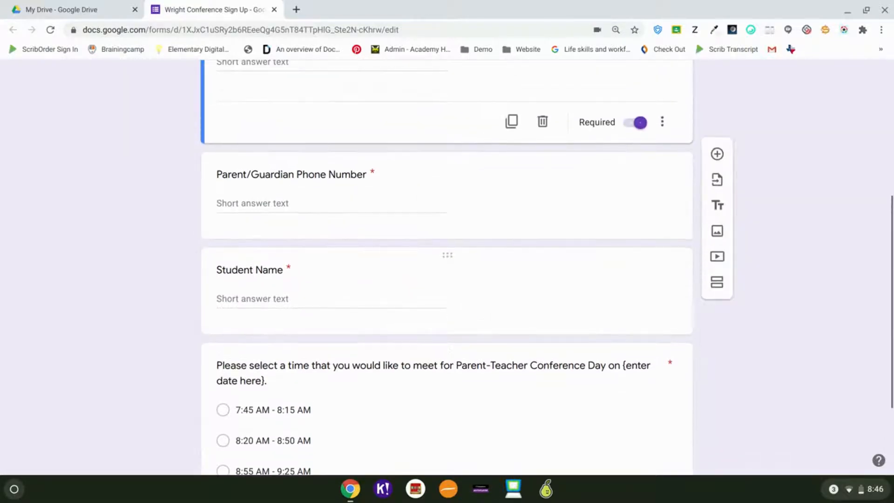
scroll(468, 461, "up", 5)
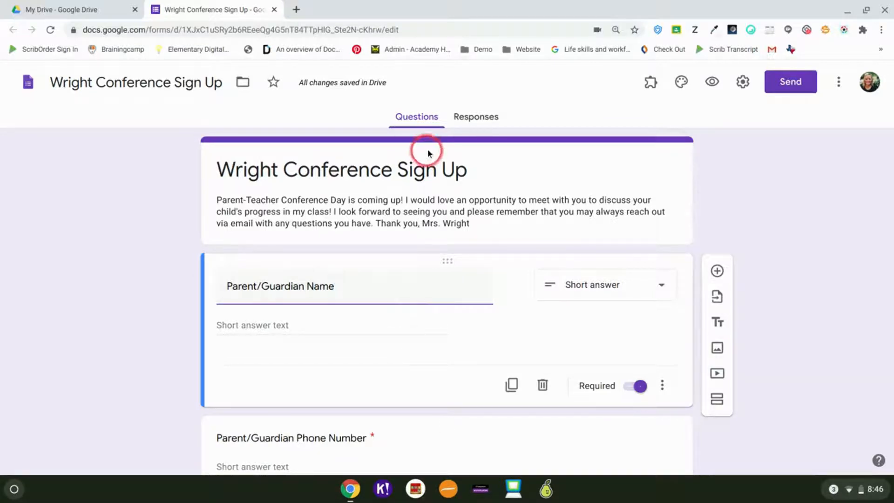
Step: From the Responses view, create a new spreadsheet to collect the form's responses
left_click(475, 120)
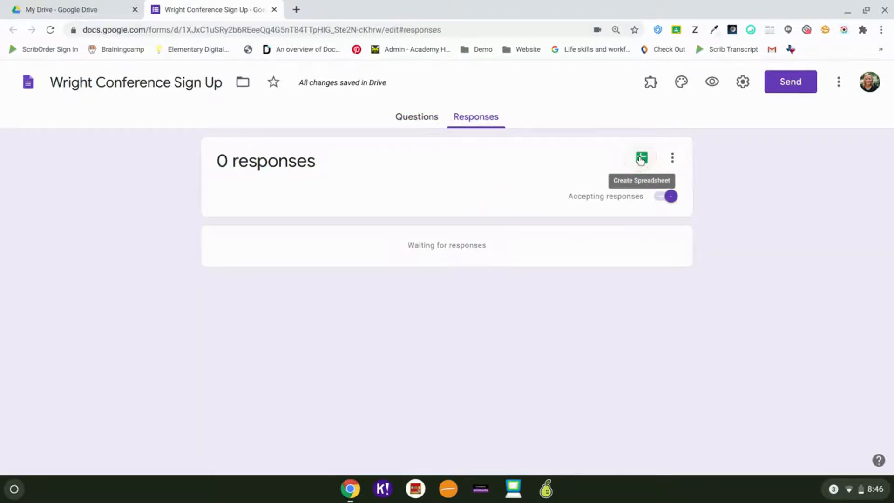
left_click(641, 158)
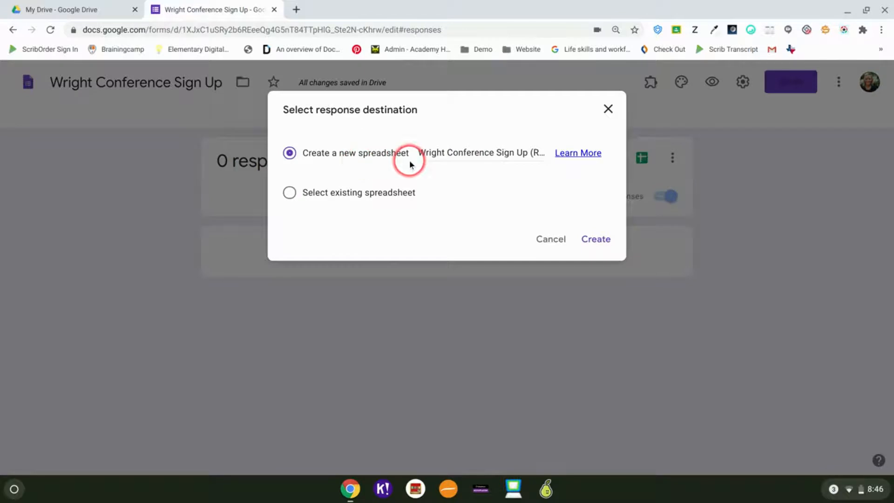
left_click(598, 239)
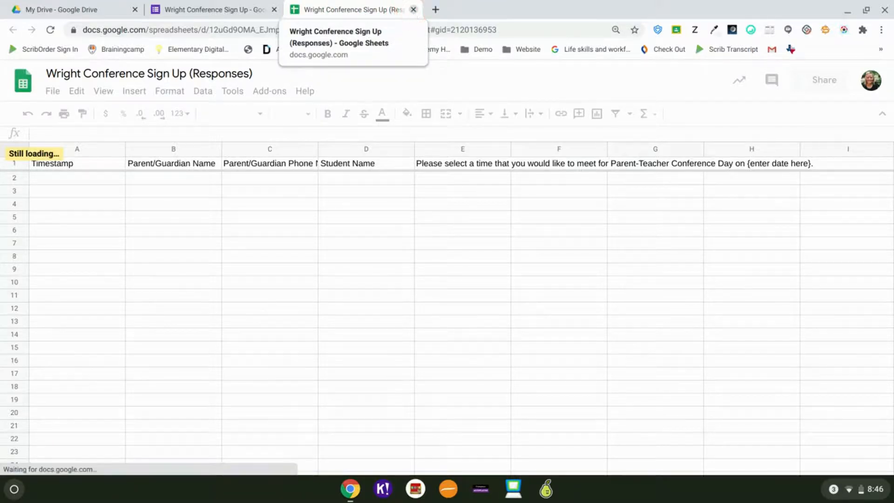
Step: Close the 'Wright Conference Sign Up (Responses)' sheet after checking its Timestamp and question headers
left_click(413, 10)
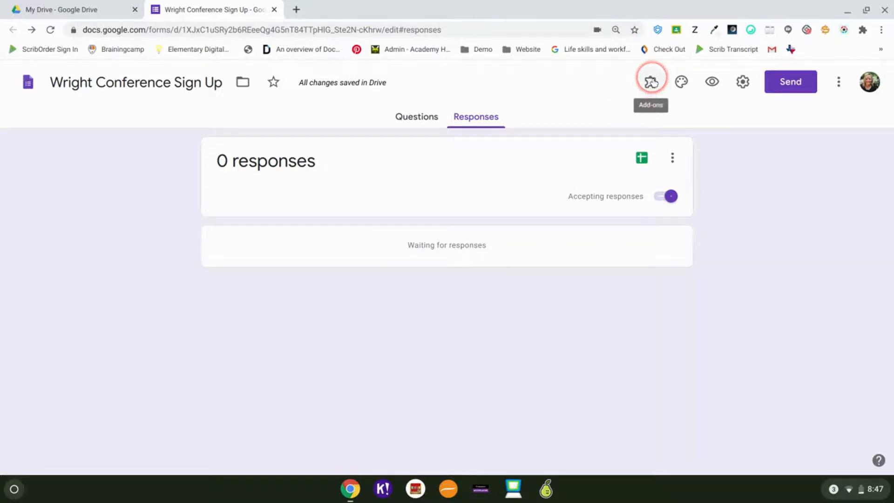
Step: Launch Choice Eliminator 2 from the form's add-ons menu
left_click(652, 85)
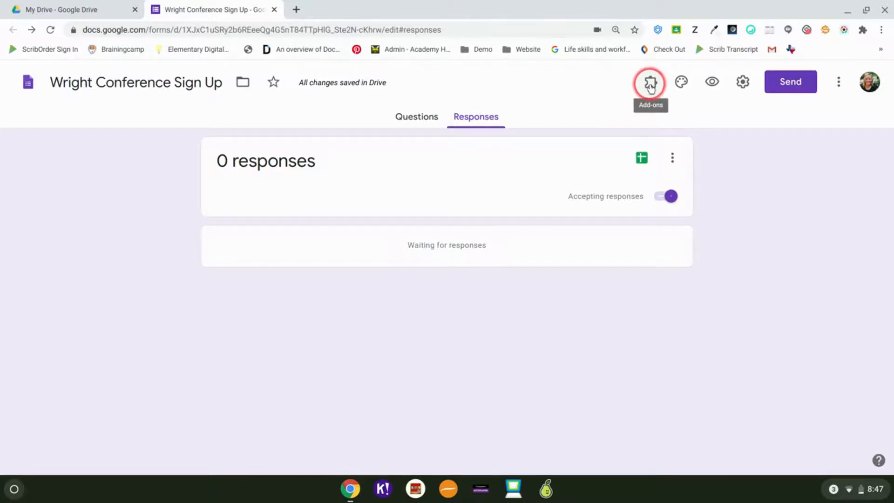
left_click(650, 85)
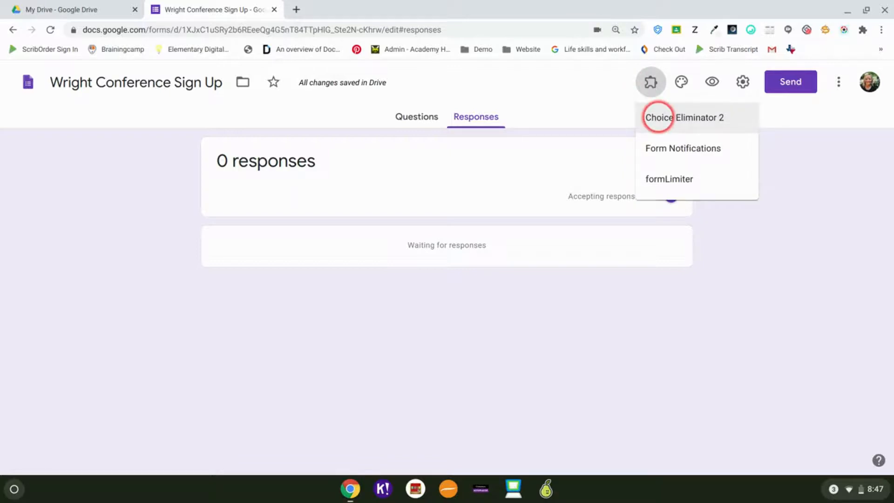
left_click(658, 118)
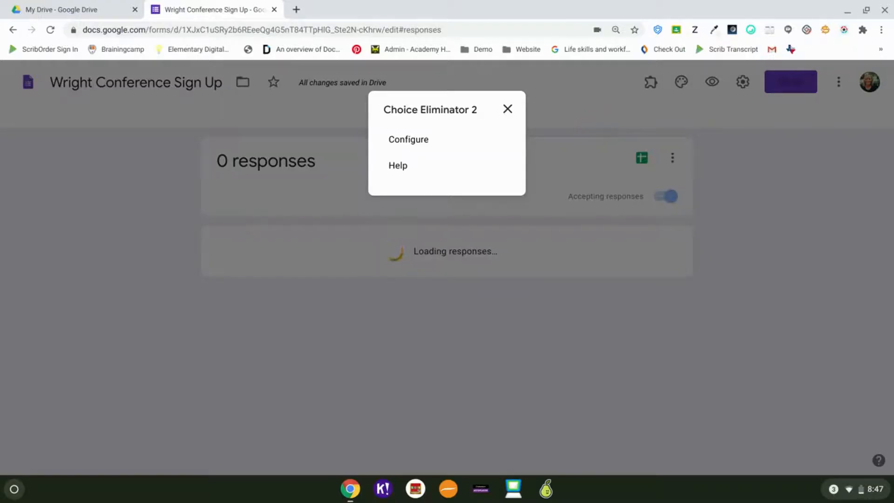
Step: Open Choice Eliminator 2's configuration, dismiss the author's note, and return to the questions
left_click(400, 146)
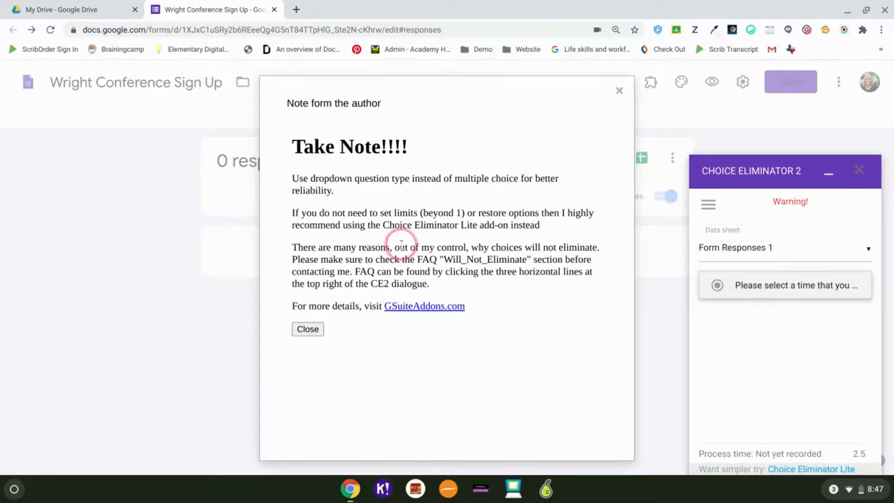
left_click(308, 329)
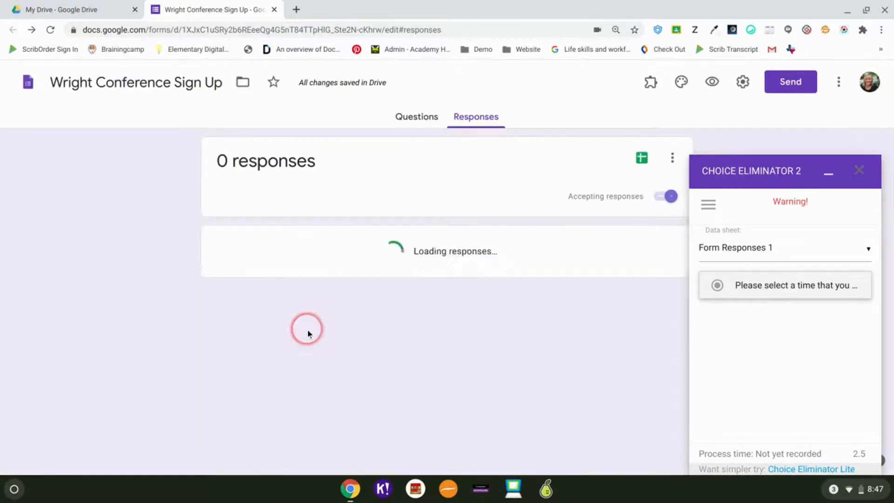
left_click(410, 116)
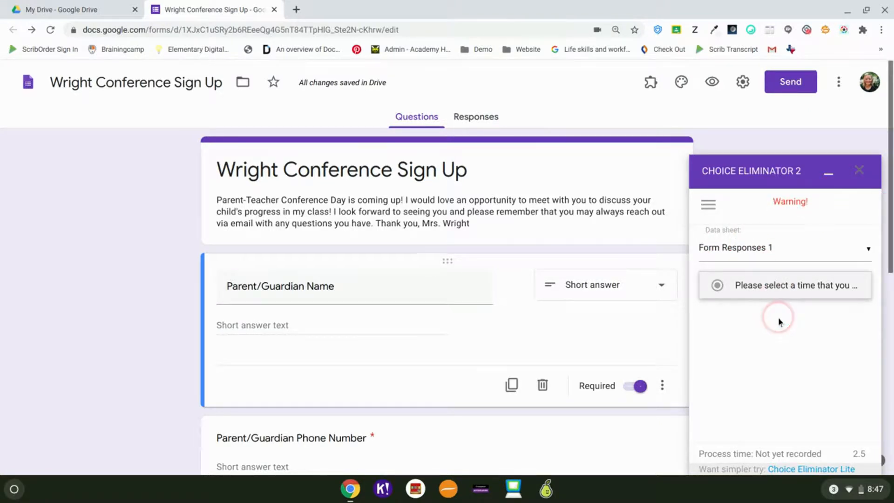
scroll(778, 317, "down", 1)
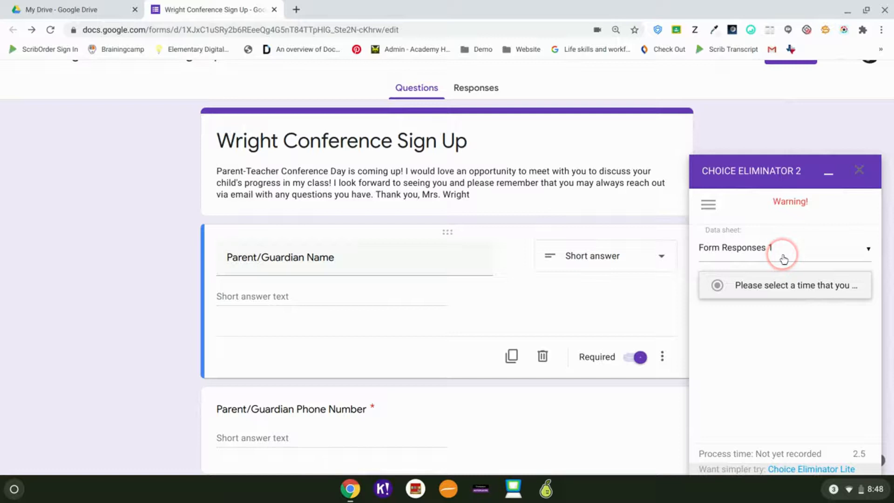
Step: Choose Form Responses 1 as the data sheet and expand the meeting-time question's settings
left_click(814, 257)
left_click(812, 254)
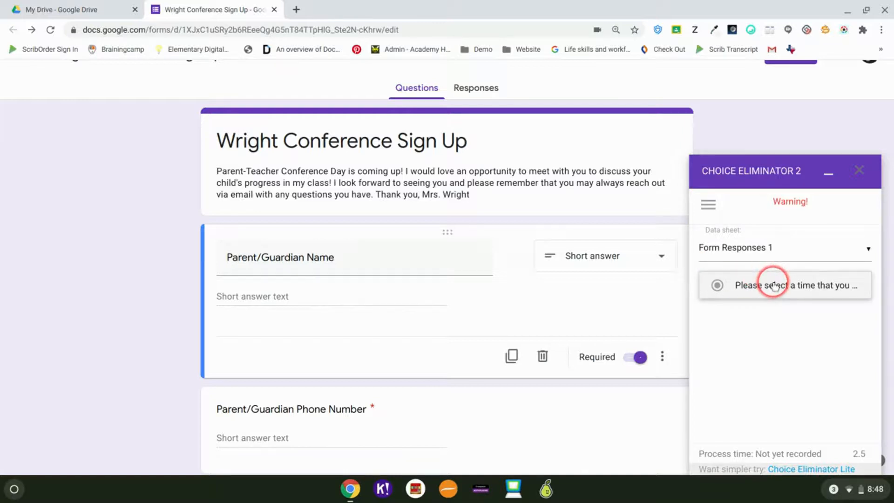
left_click(770, 284)
scroll(774, 286, "down", 1)
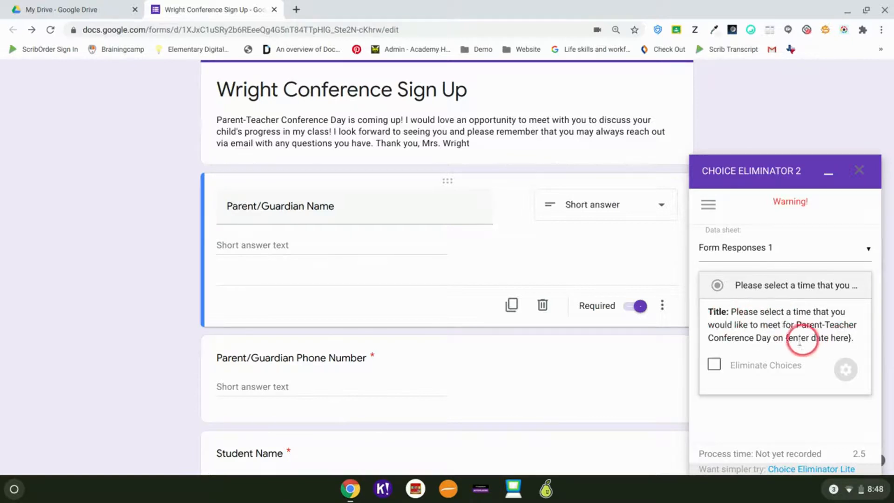
Step: Enable Eliminate Choices for the meeting-time question and open its per-slot limits of 1
left_click(716, 366)
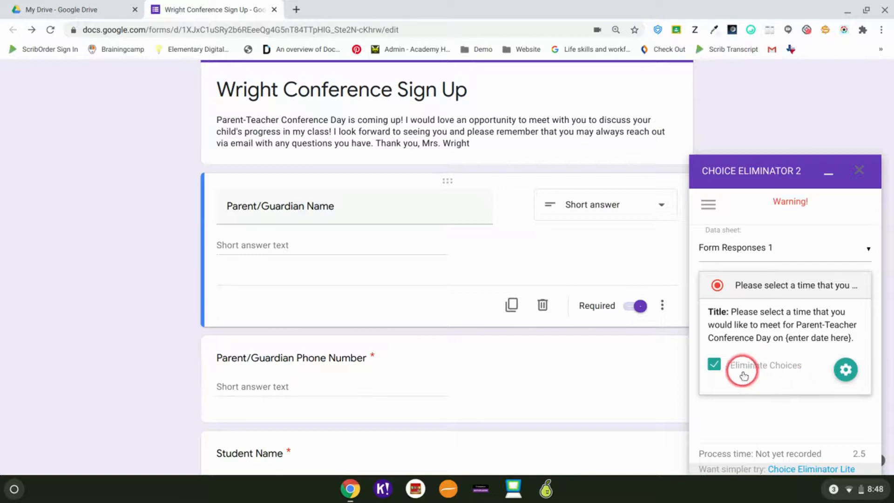
left_click(845, 371)
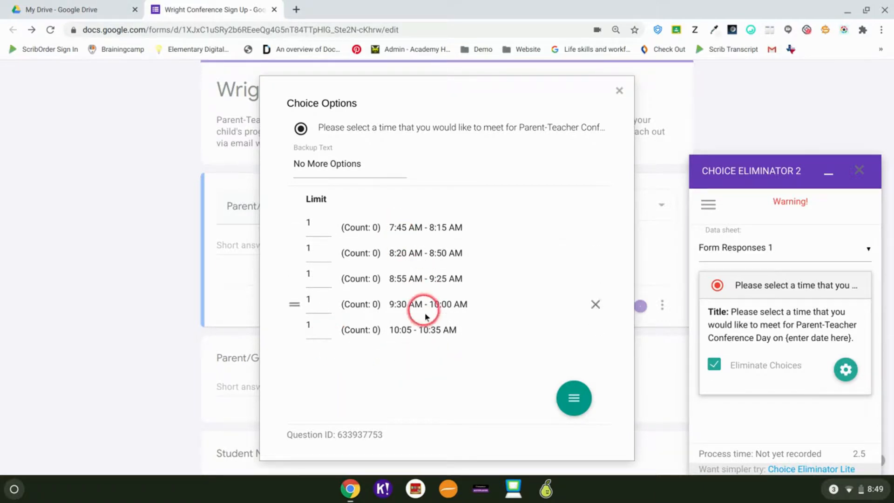
Step: Restore the eliminated time-slot choices on the form through the add-on's extra actions
left_click(576, 398)
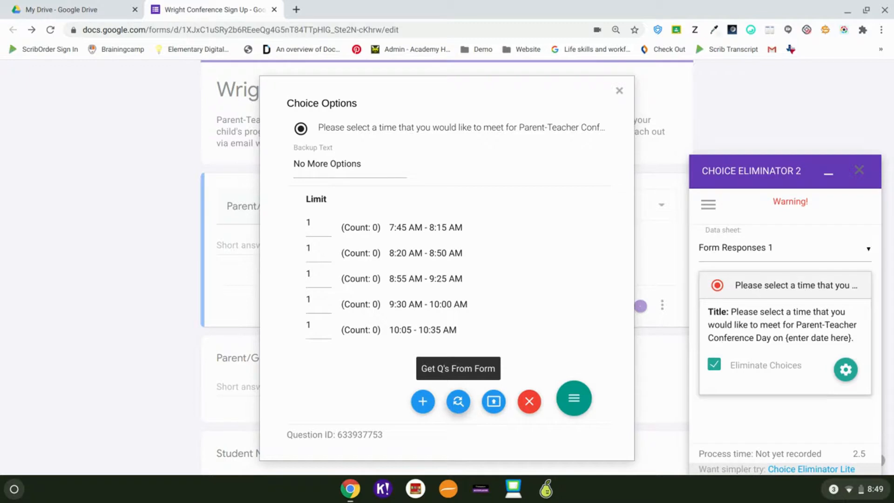
left_click(494, 403)
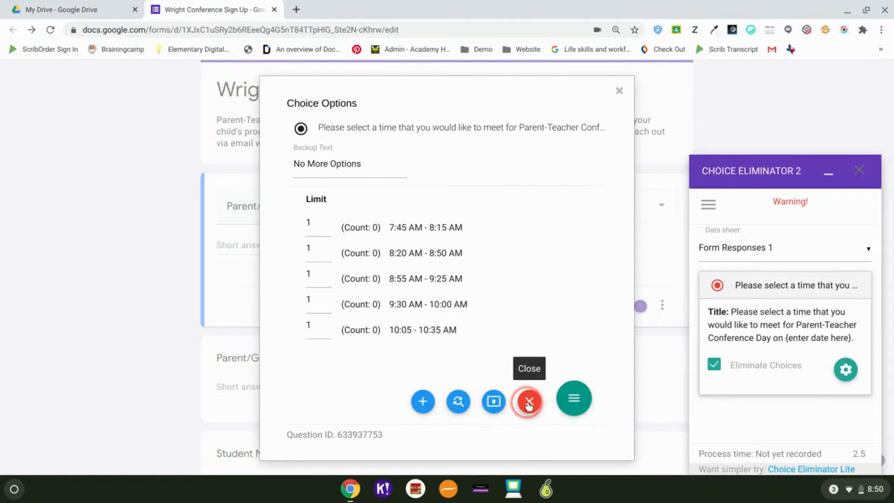
left_click(581, 356)
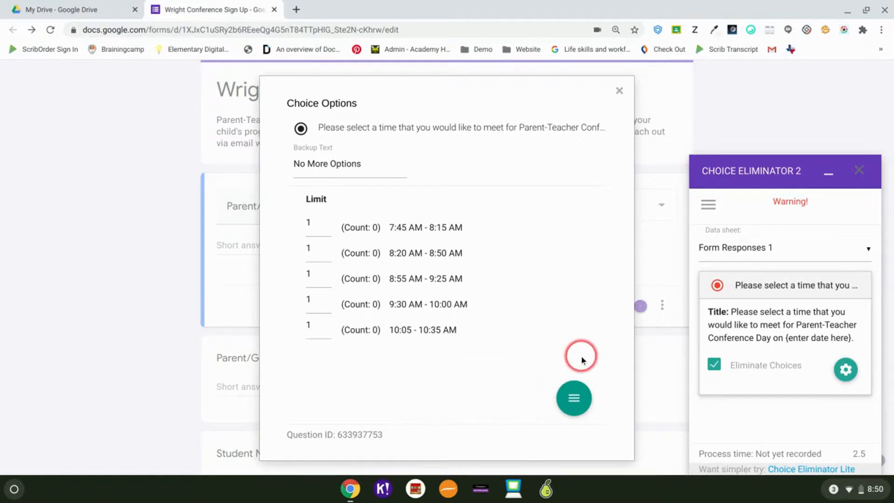
Step: Close the choice limits dialog and the Choice Eliminator 2 panel
left_click(619, 92)
left_click(761, 321)
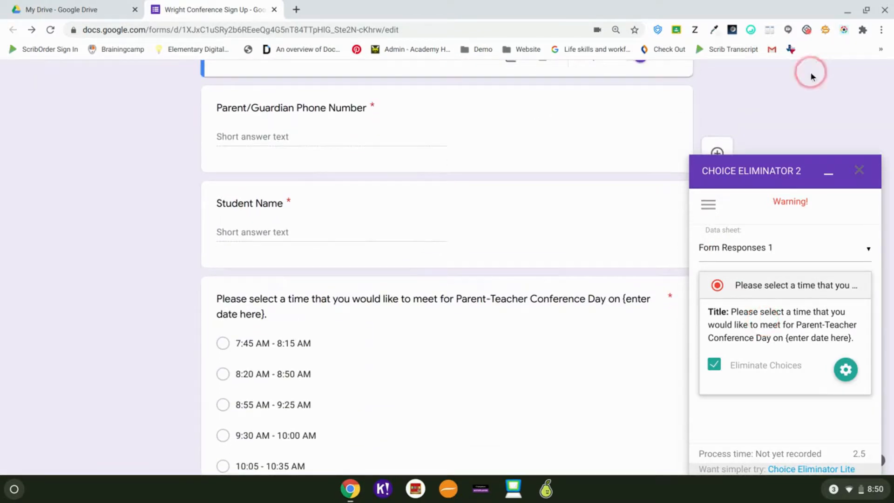
left_click(860, 171)
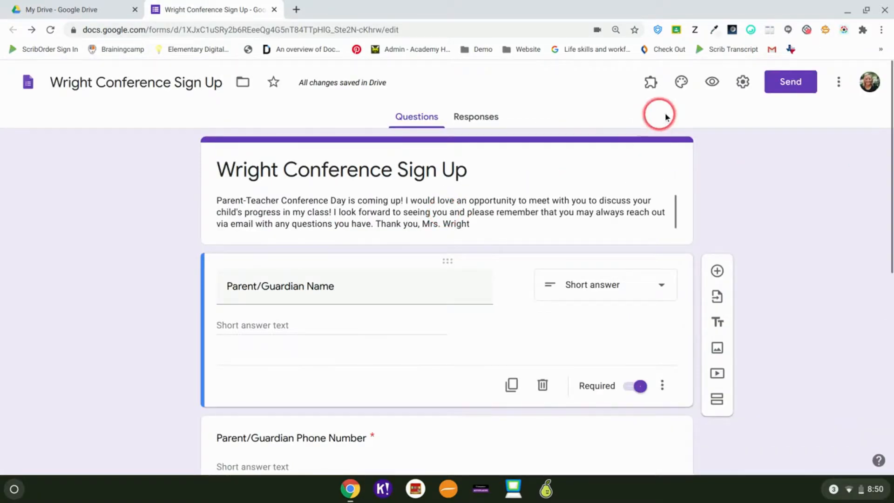
Step: Preview the form as a respondent and enter the parent's name and phone number
left_click(712, 81)
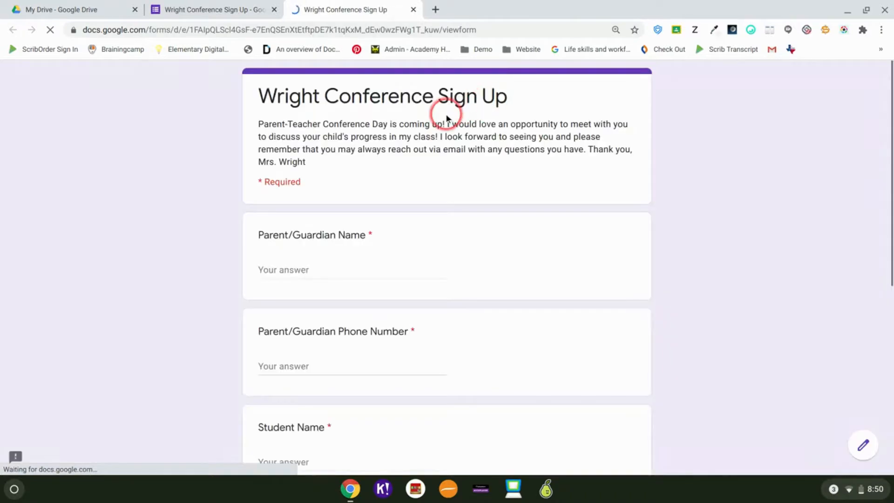
scroll(446, 117, "down", 3)
scroll(446, 113, "up", 1)
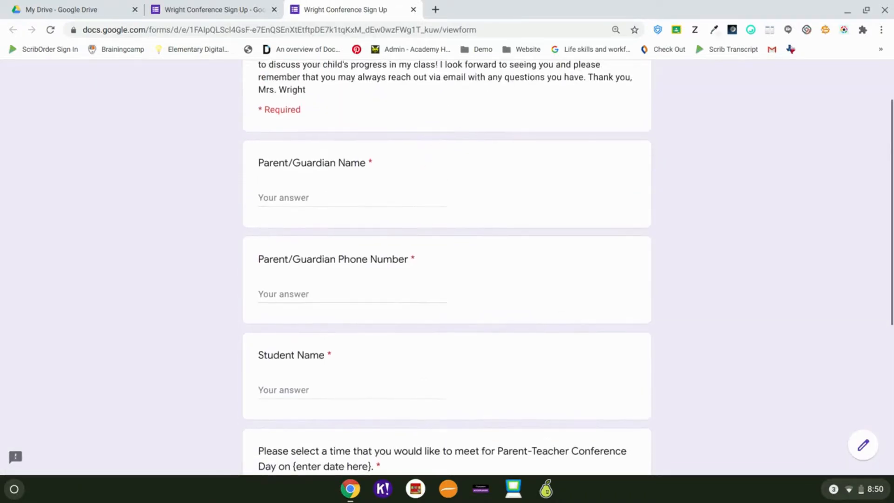
left_click(320, 190)
key("Tab")
type("25")
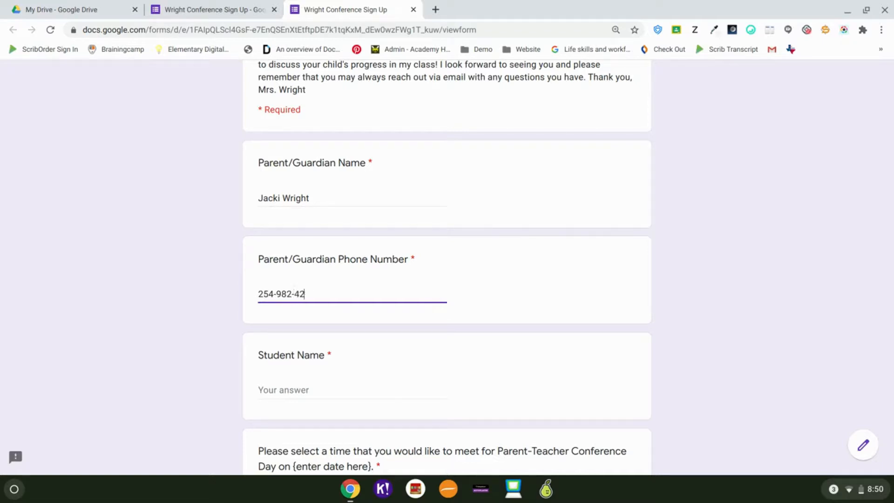
Step: Enter the student's name, choose the 7:45 AM - 8:15 AM slot, and submit
scroll(294, 261, "down", 2)
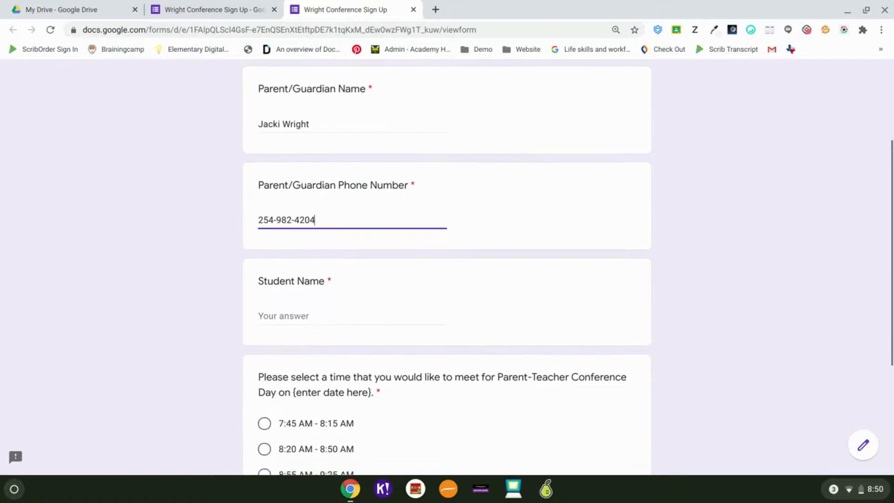
left_click(293, 270)
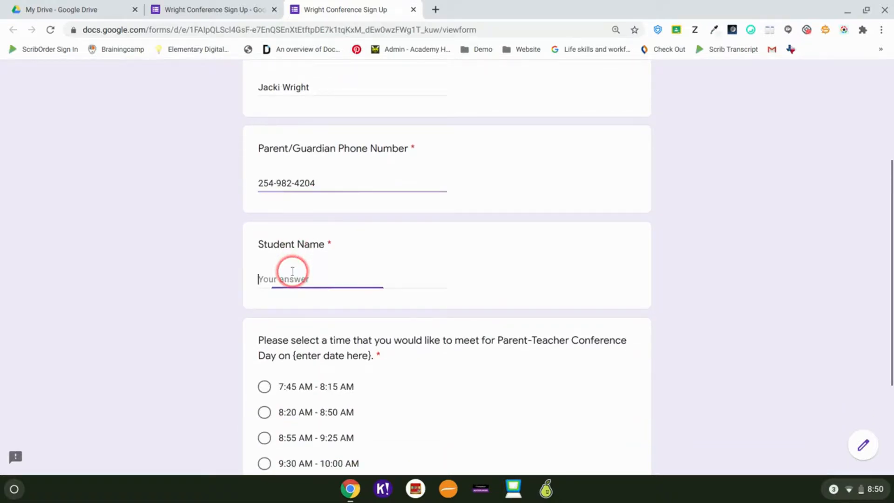
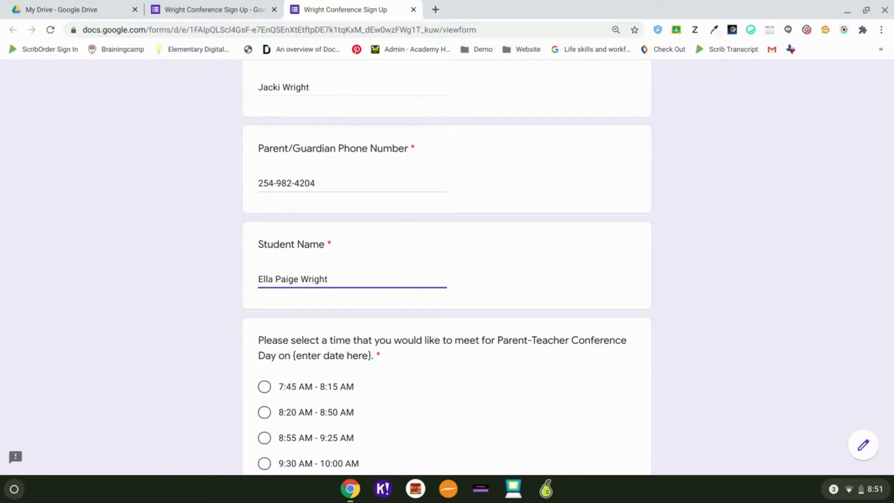
scroll(447, 274, "down", 3)
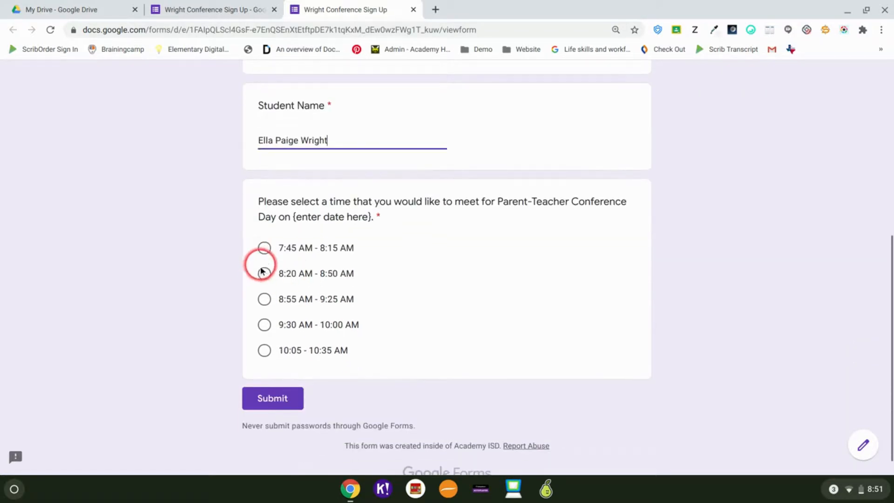
left_click(264, 248)
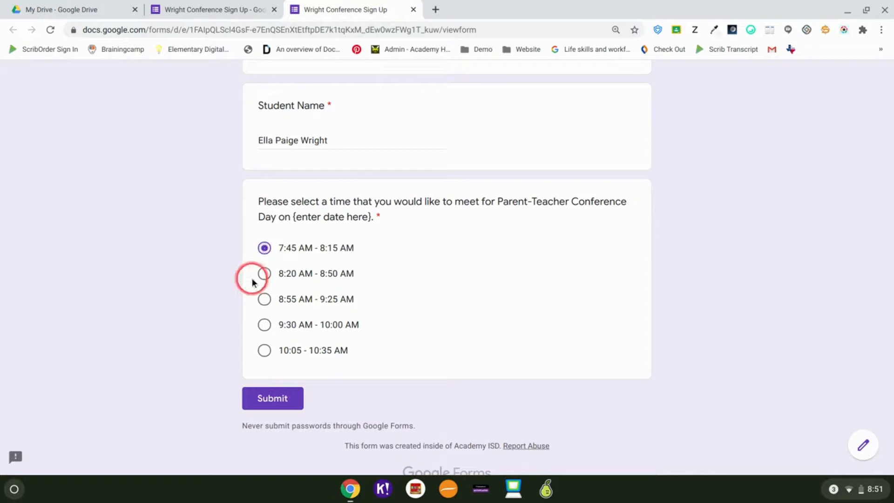
left_click(281, 402)
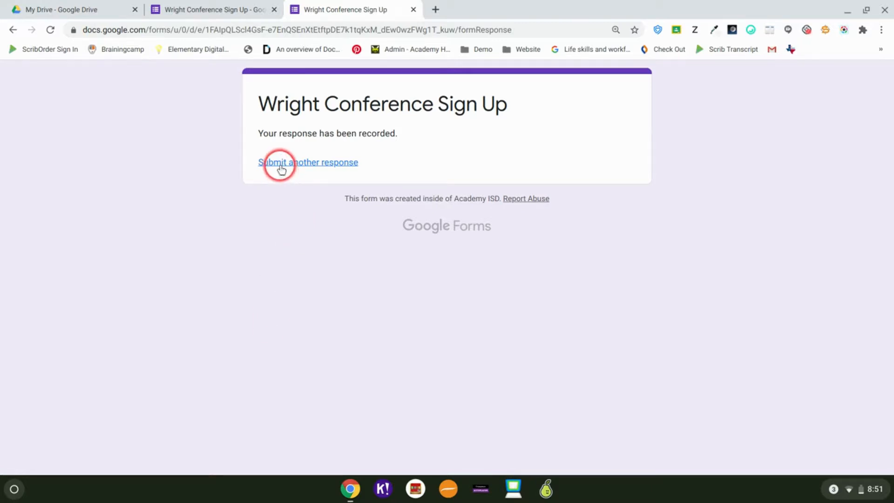
Step: Check that 7:45 AM - 8:15 AM is missing from a fresh form, then view the 1 recorded response
left_click(281, 168)
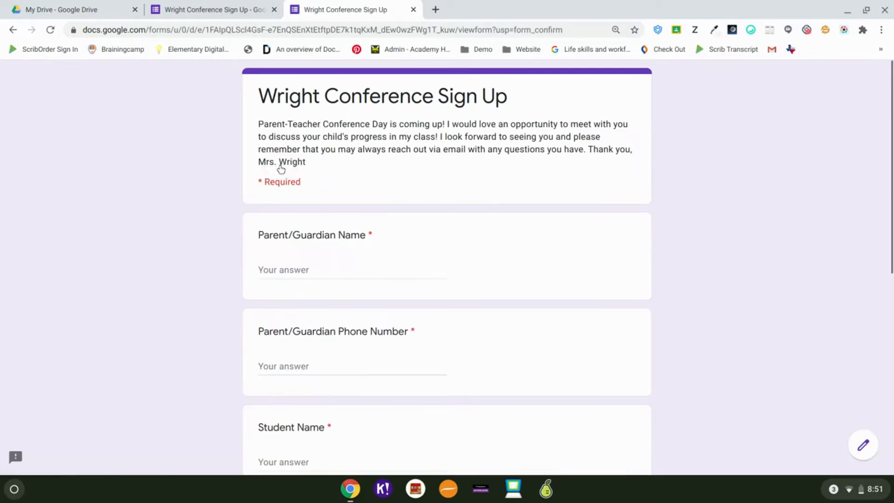
scroll(282, 168, "down", 4)
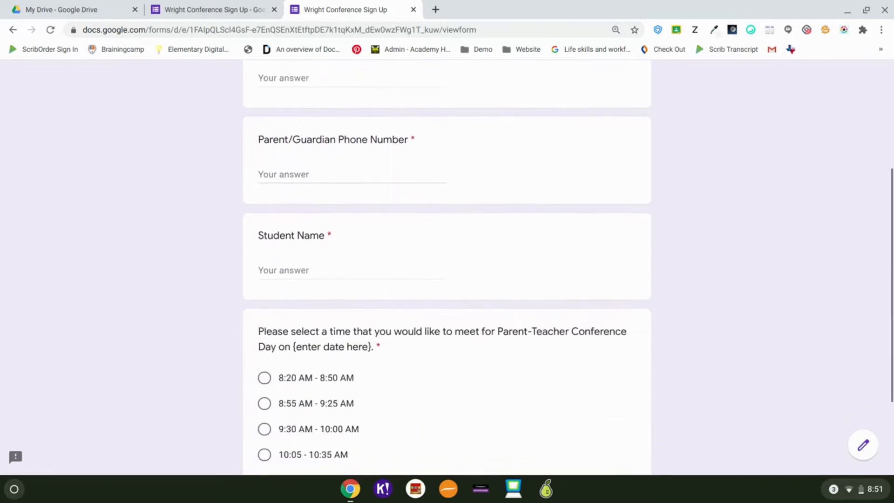
scroll(278, 236, "down", 1)
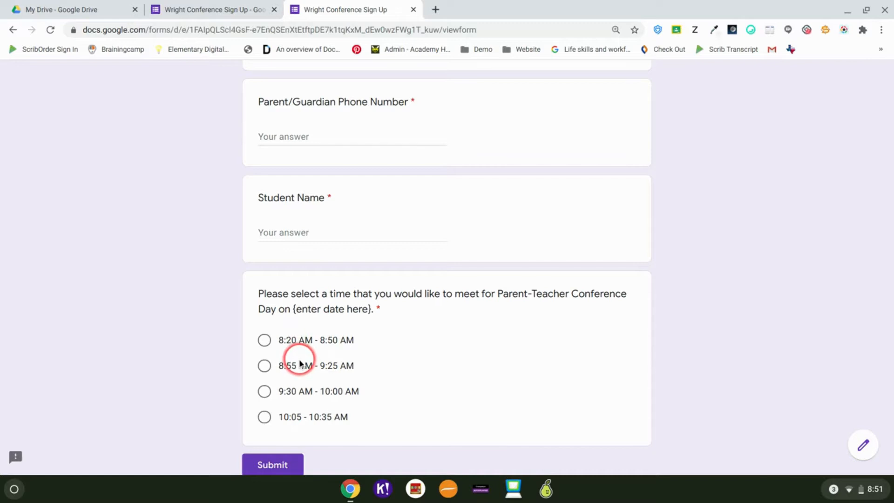
scroll(299, 363, "up", 5)
key("ctrl+shift+Tab")
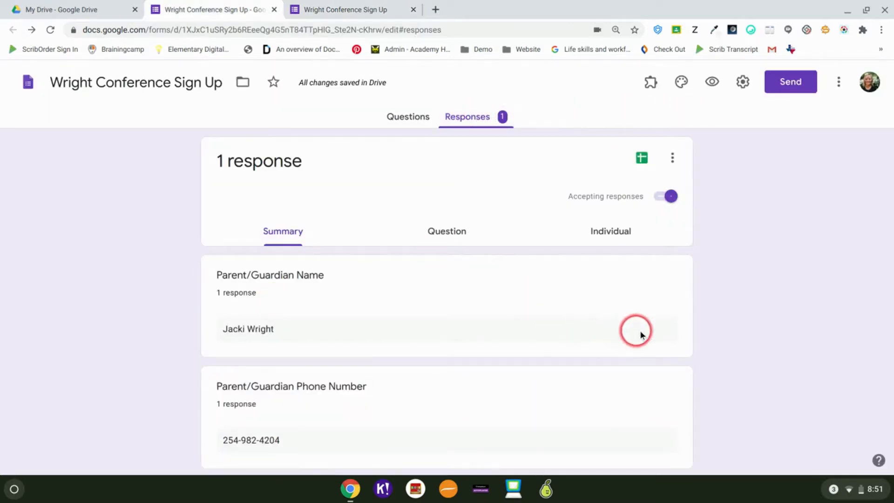
Step: Open the linked responses spreadsheet with the test entry, then return to the Responses summary
scroll(751, 293, "down", 8)
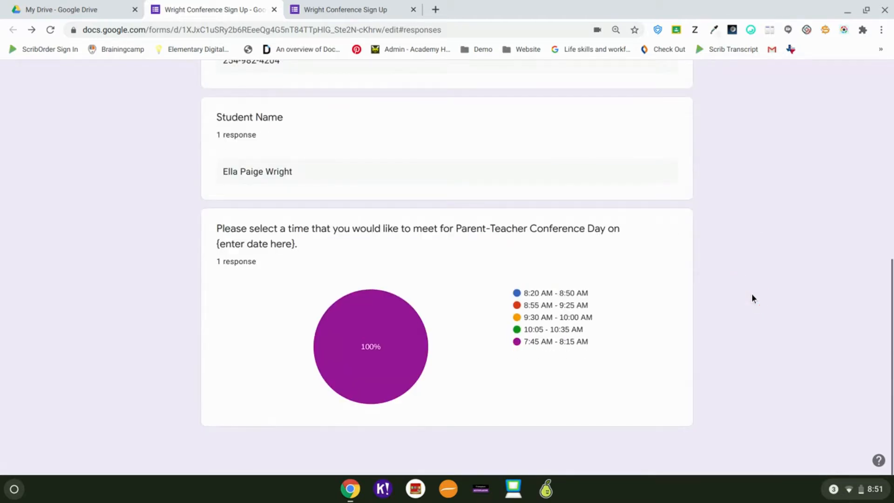
scroll(751, 293, "up", 10)
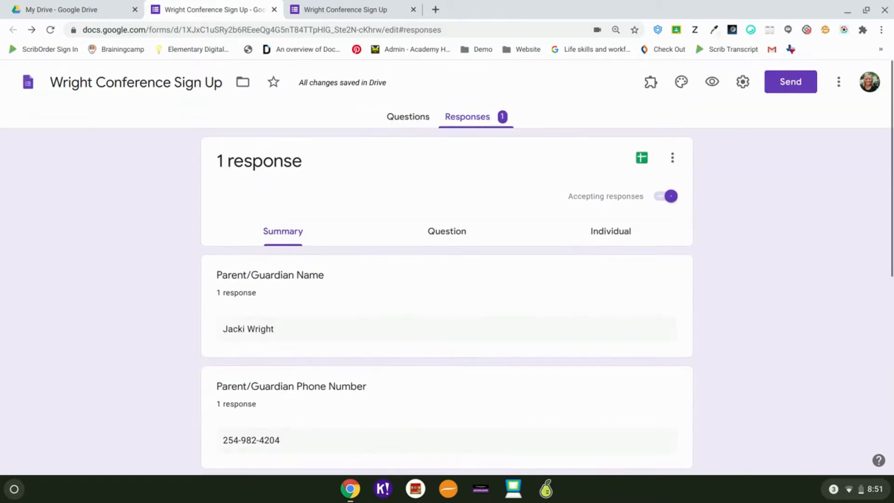
left_click(642, 157)
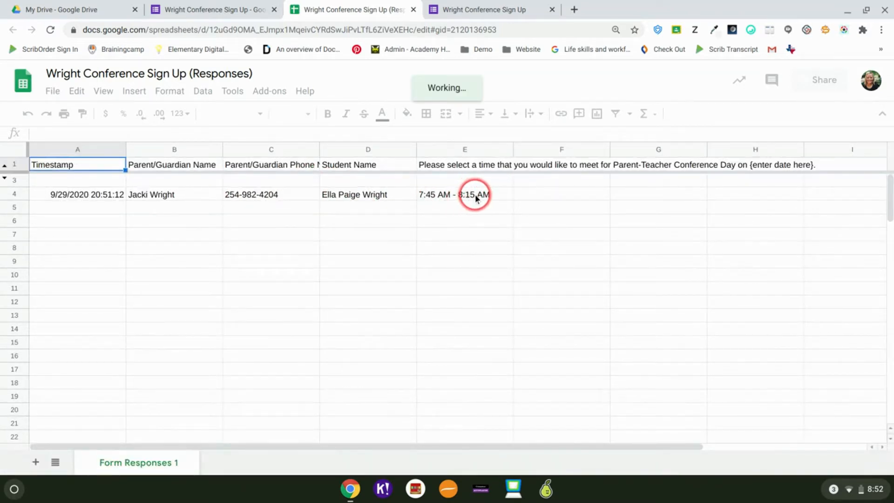
left_click(450, 9)
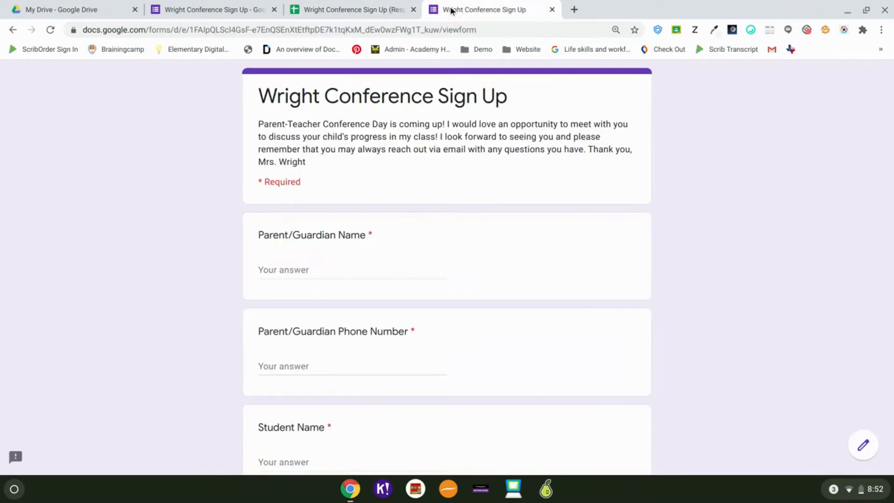
left_click(200, 10)
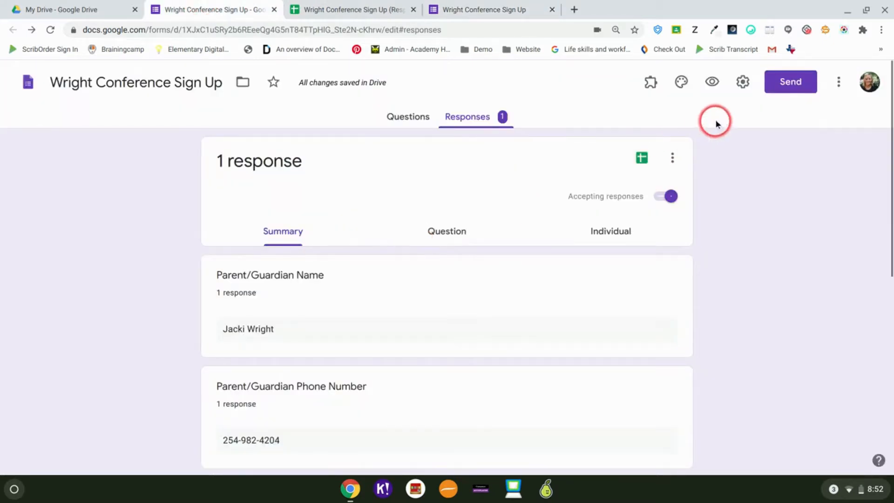
Step: In Settings, collect email addresses, always send response receipts, drop the Academy ISD restriction, and save
left_click(736, 90)
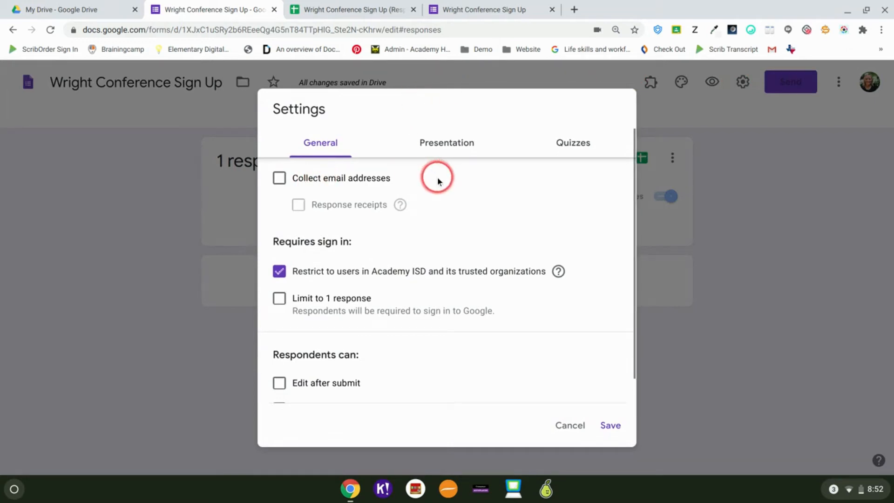
left_click(279, 181)
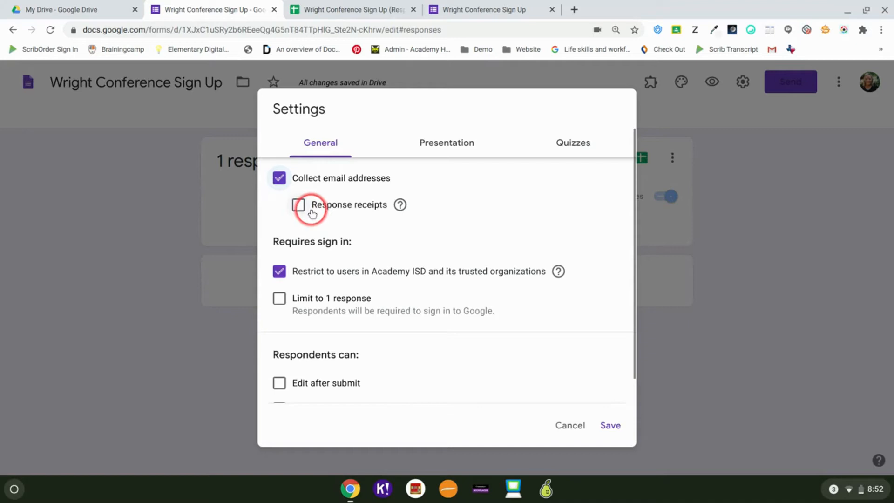
left_click(297, 203)
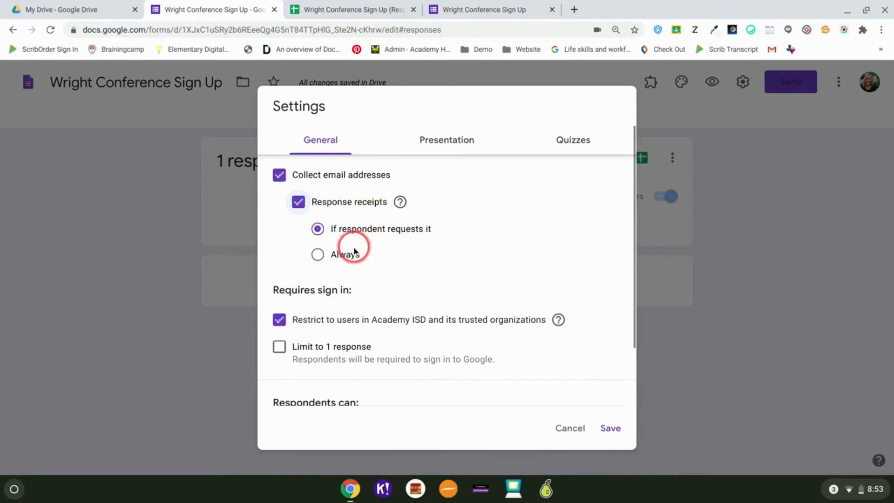
left_click(318, 259)
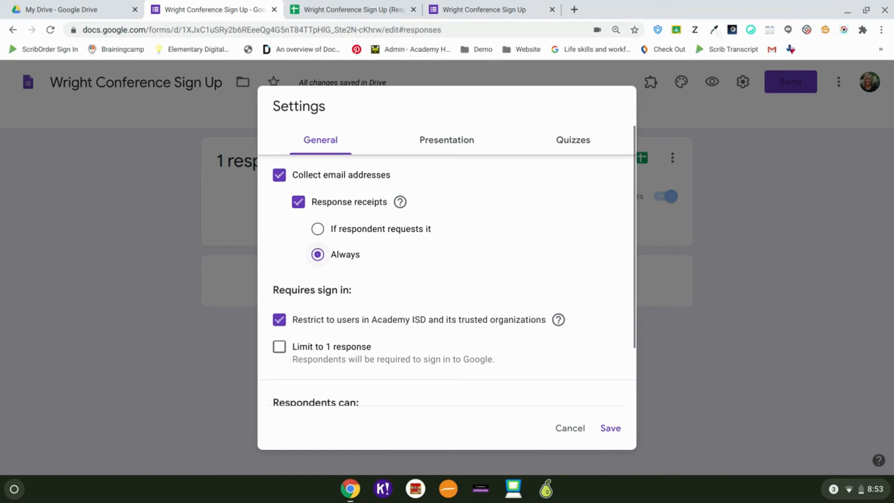
left_click(278, 320)
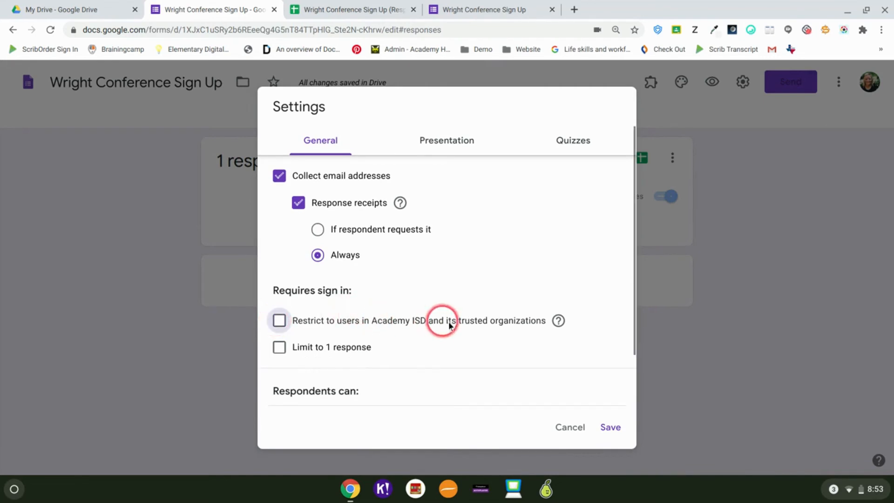
scroll(263, 350, "down", 2)
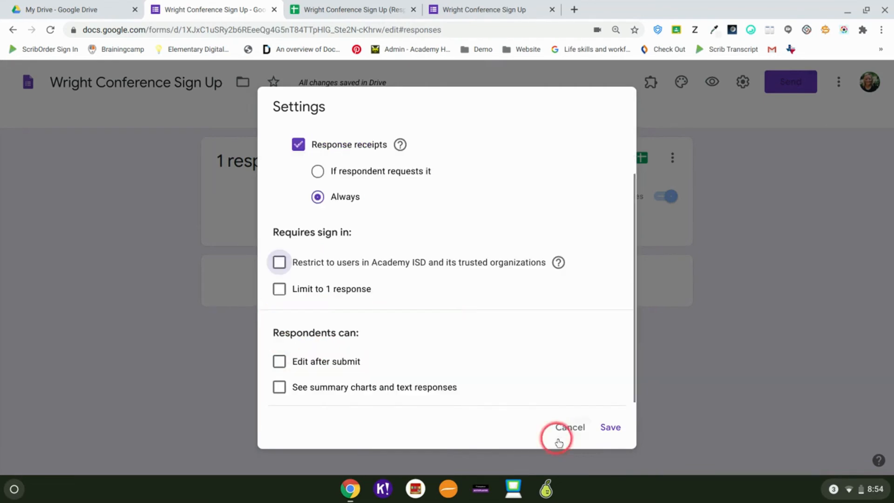
left_click(612, 428)
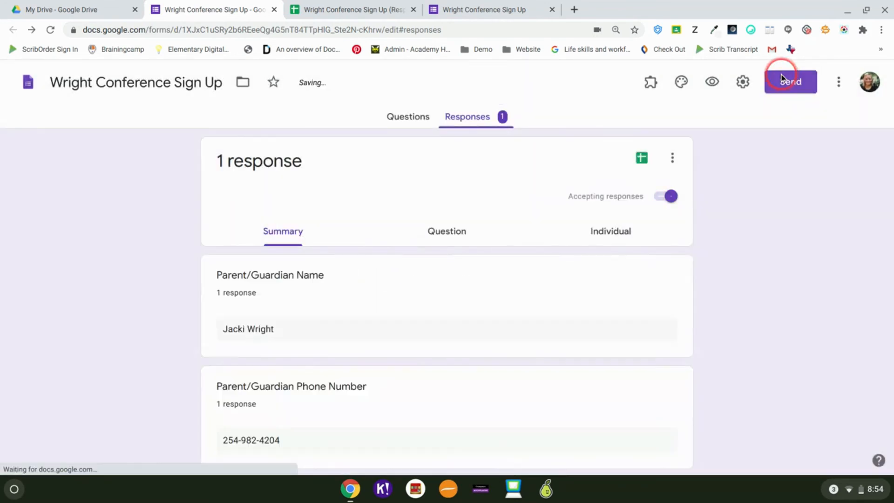